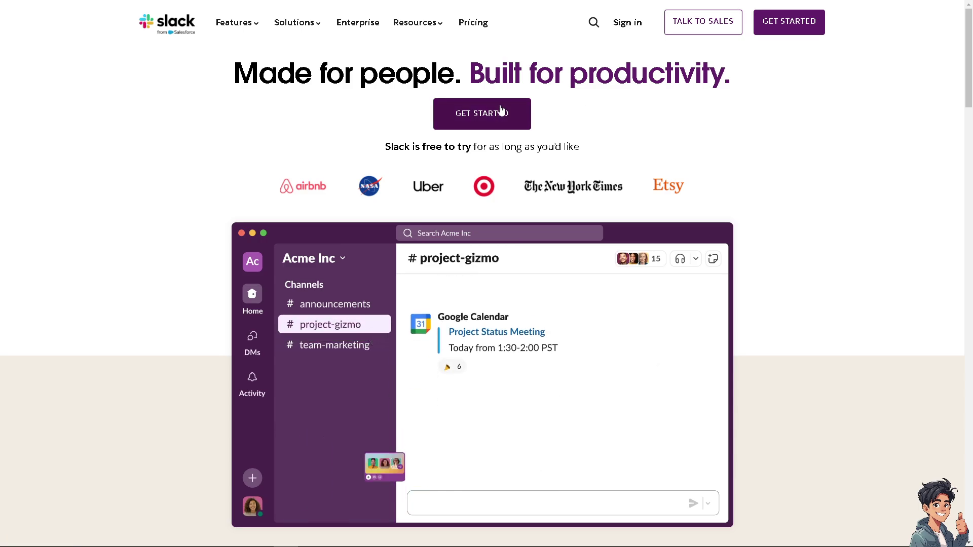
Step: Begin the free Slack sign-up from the slack.com home page with GET STARTED
click(498, 112)
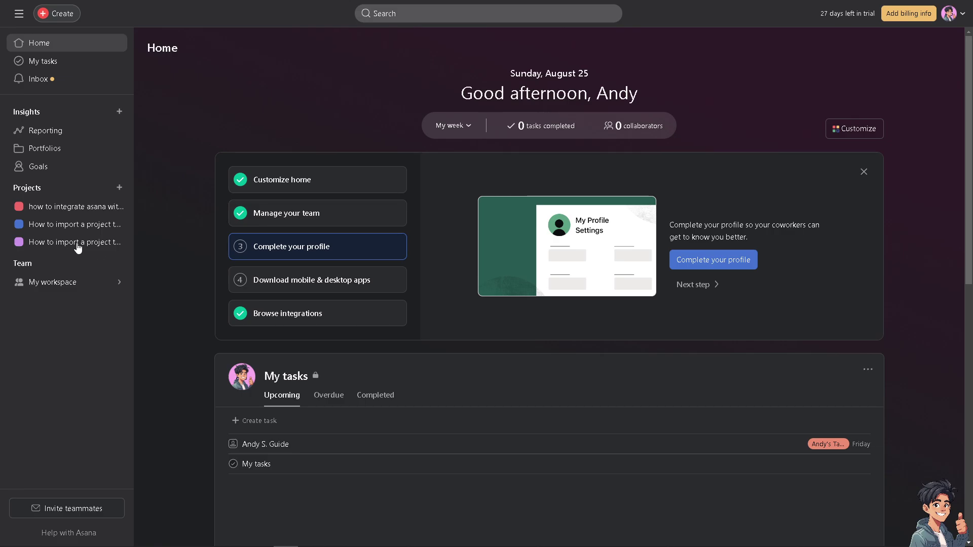
Step: Open the 'how to integrate asana with slack' project and review the first task's details
click(76, 206)
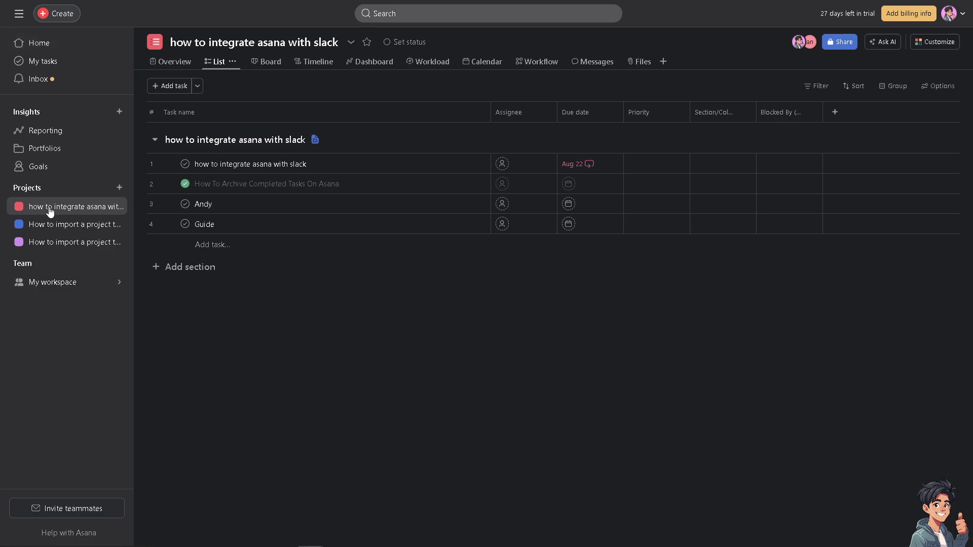
click(266, 163)
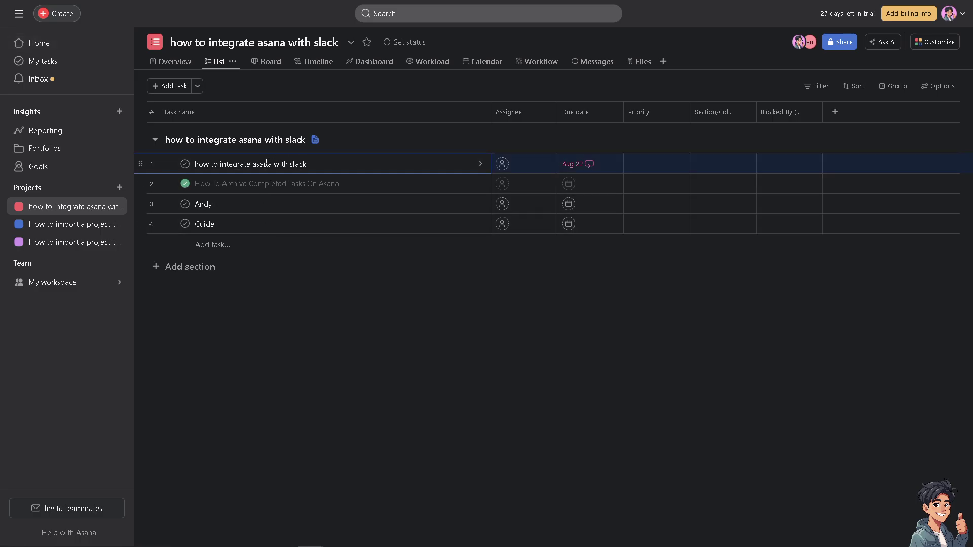
click(480, 163)
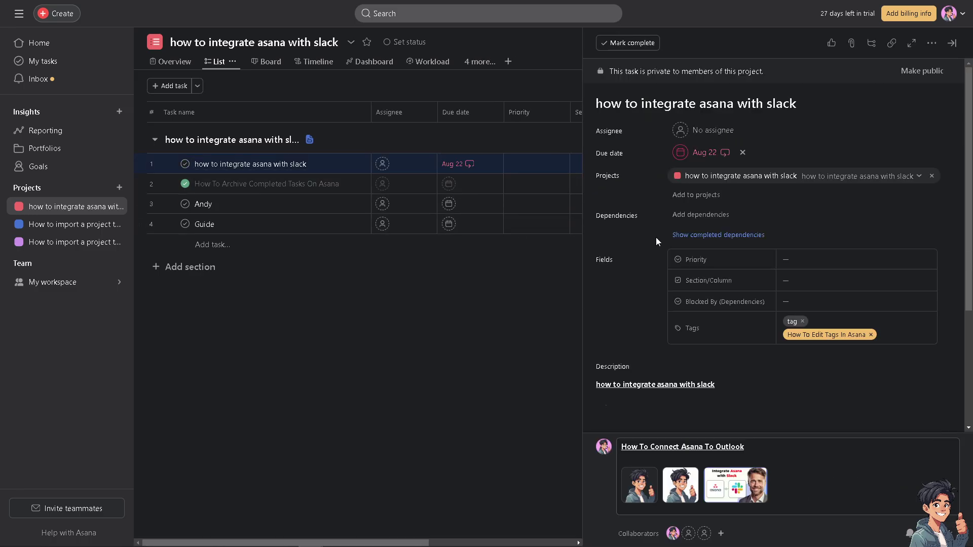
scroll(763, 284, down, 5)
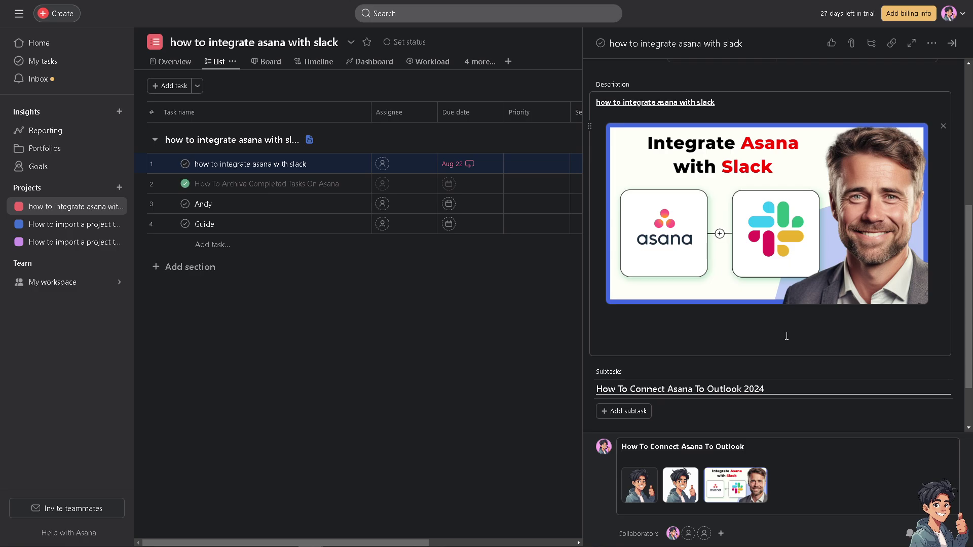
scroll(786, 350, down, 3)
scroll(771, 324, up, 2)
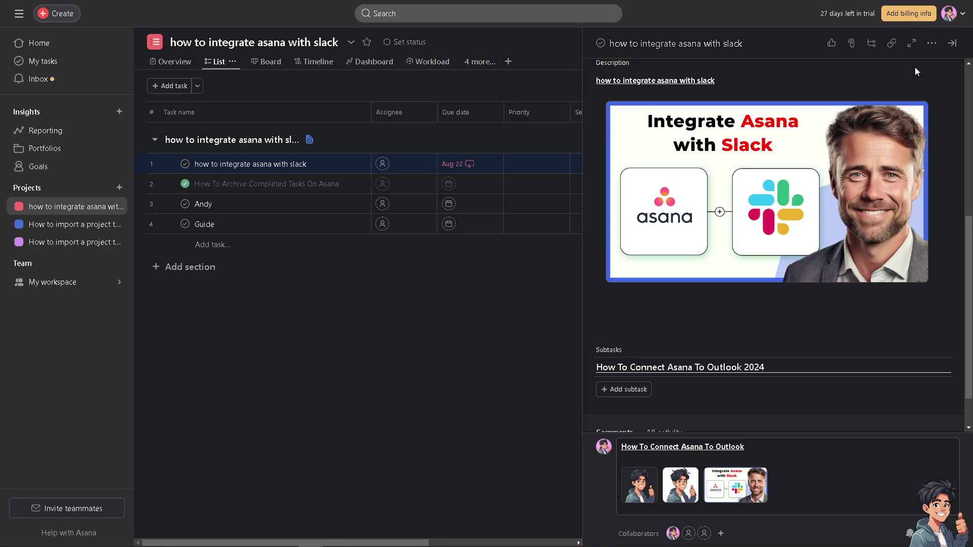
click(952, 43)
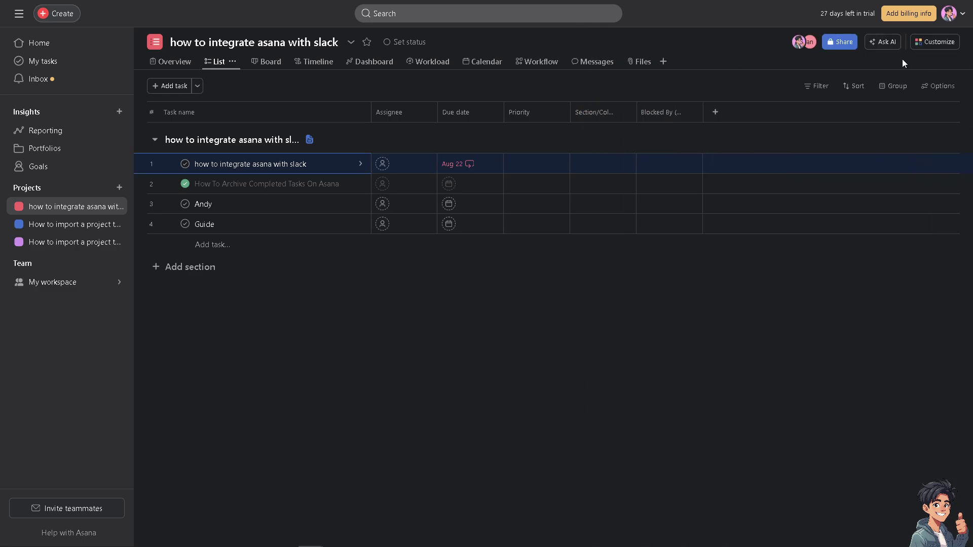
Step: Add the Slack app to the project via Customize > Apps and let it access the Asana account
click(935, 44)
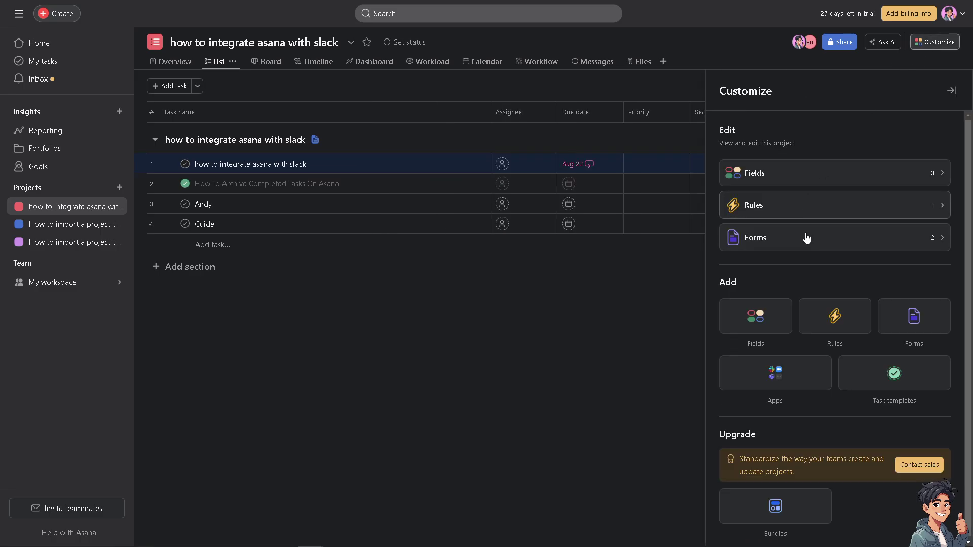
click(775, 380)
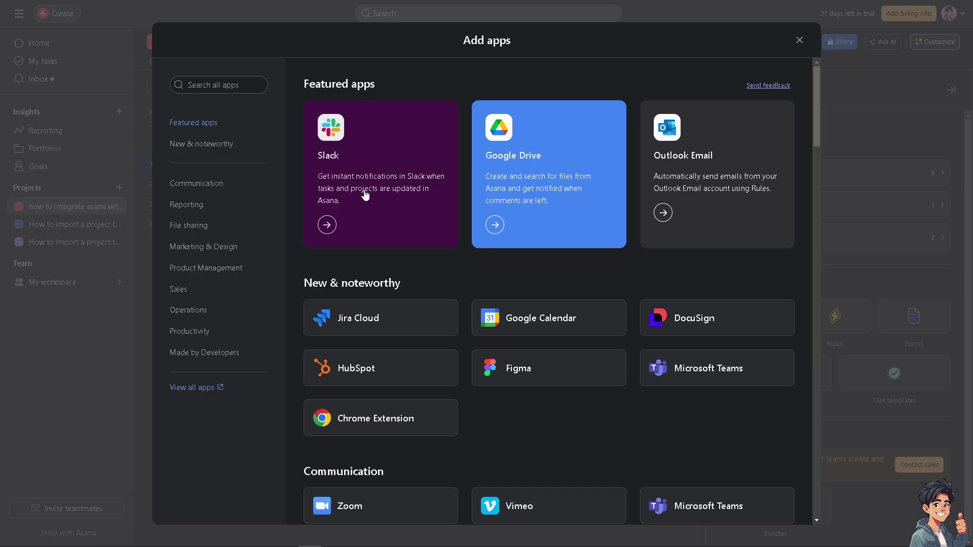
click(327, 225)
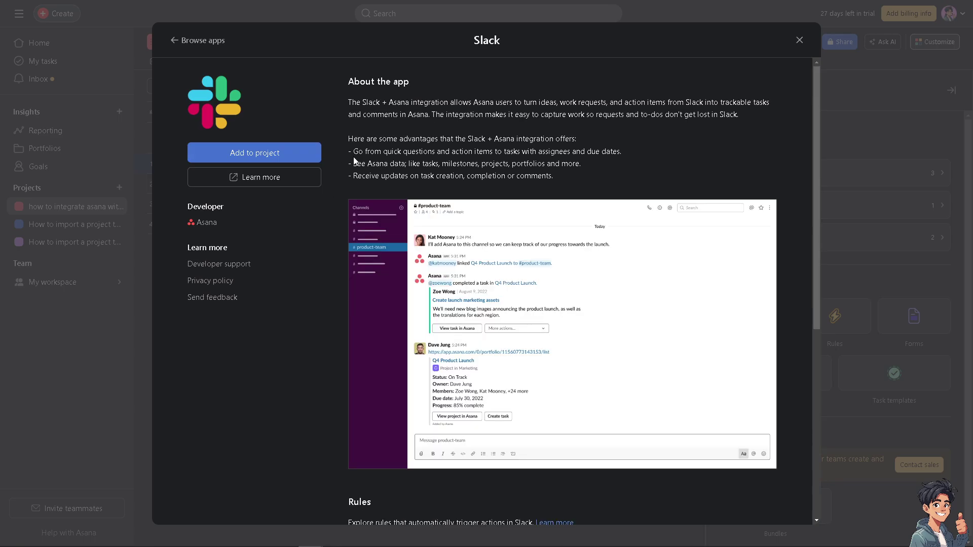
click(287, 155)
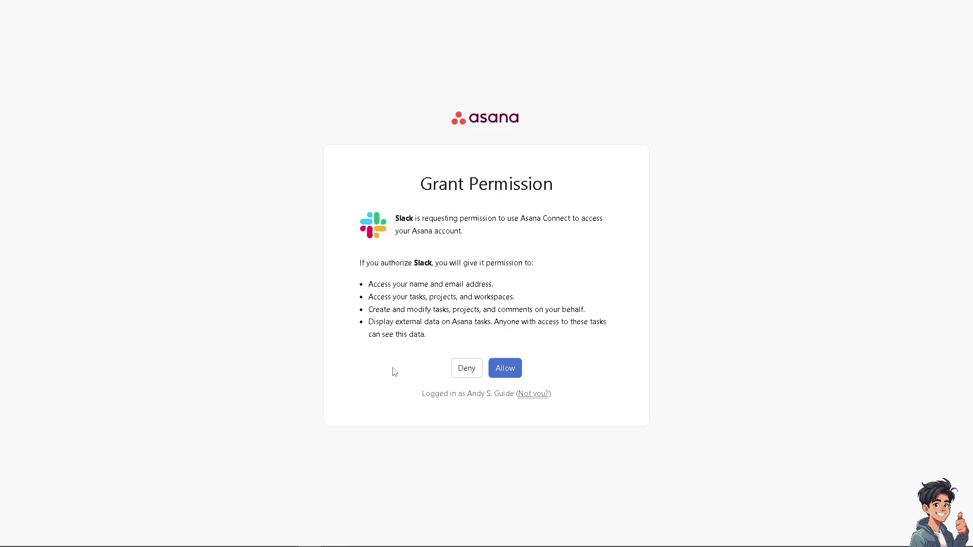
click(503, 370)
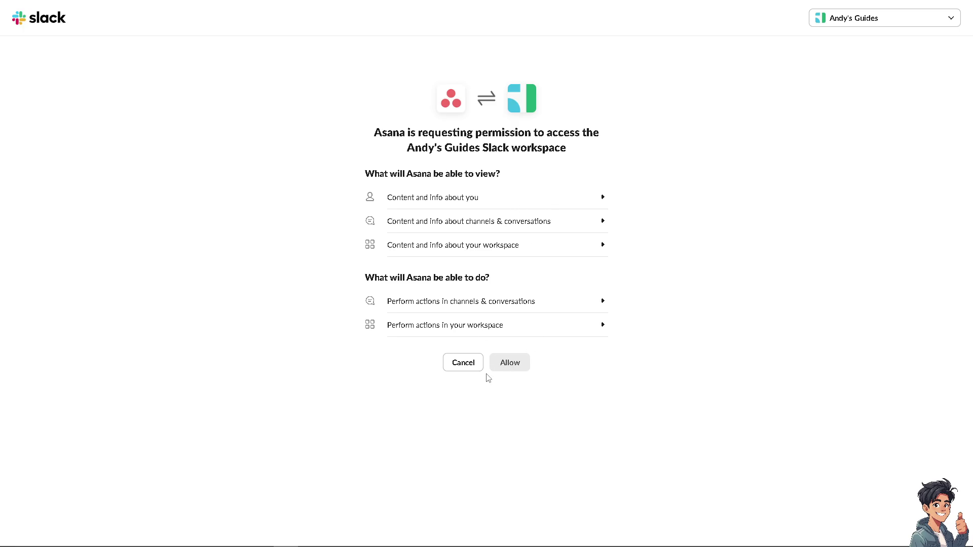
Step: Allow Asana to access the Slack workspace
click(522, 366)
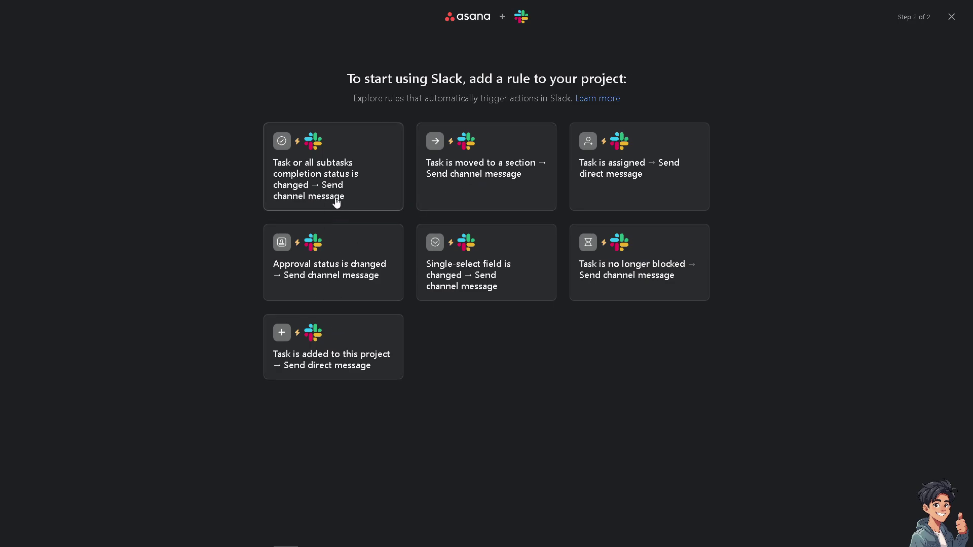
Step: Publish a completion-status rule posting the pasted message to the how-to-integrate-asana-with-slack channel
click(314, 175)
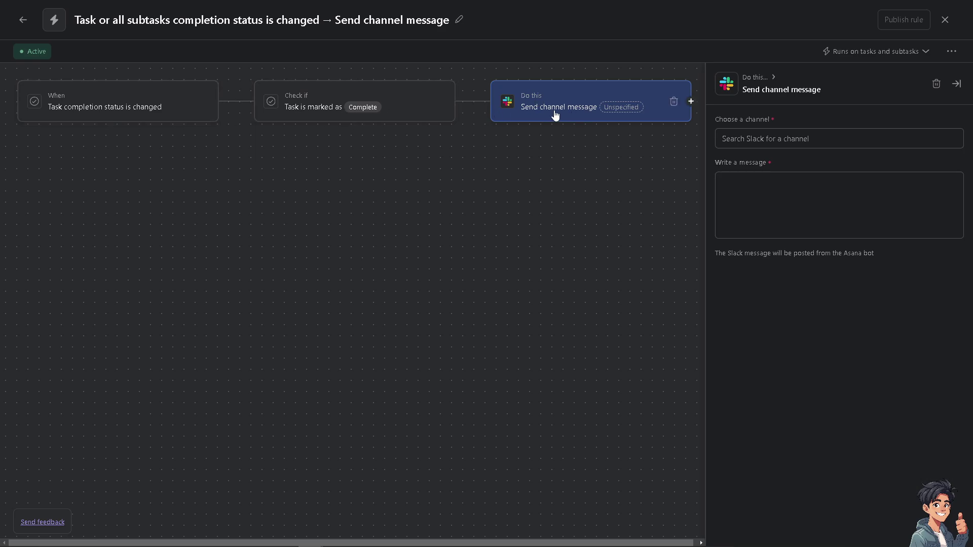
click(770, 140)
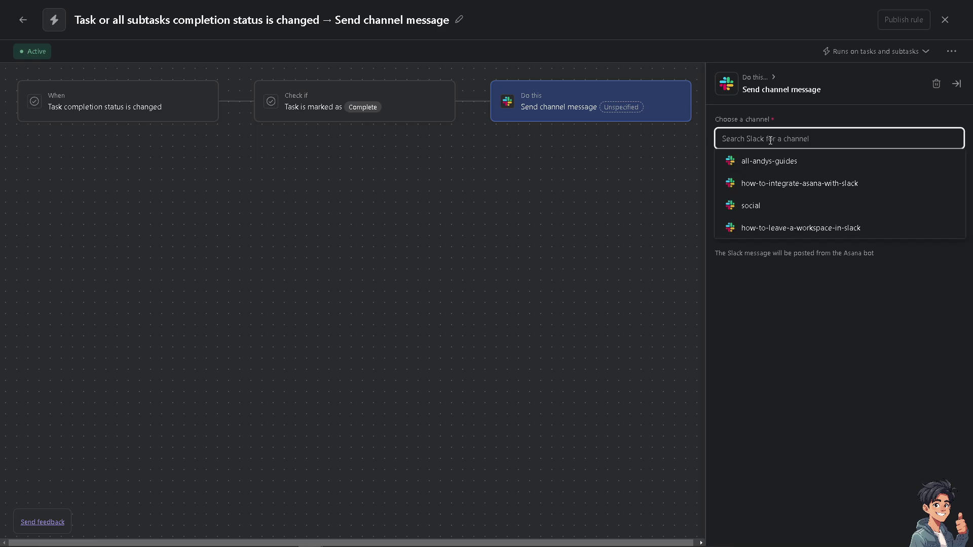
click(795, 187)
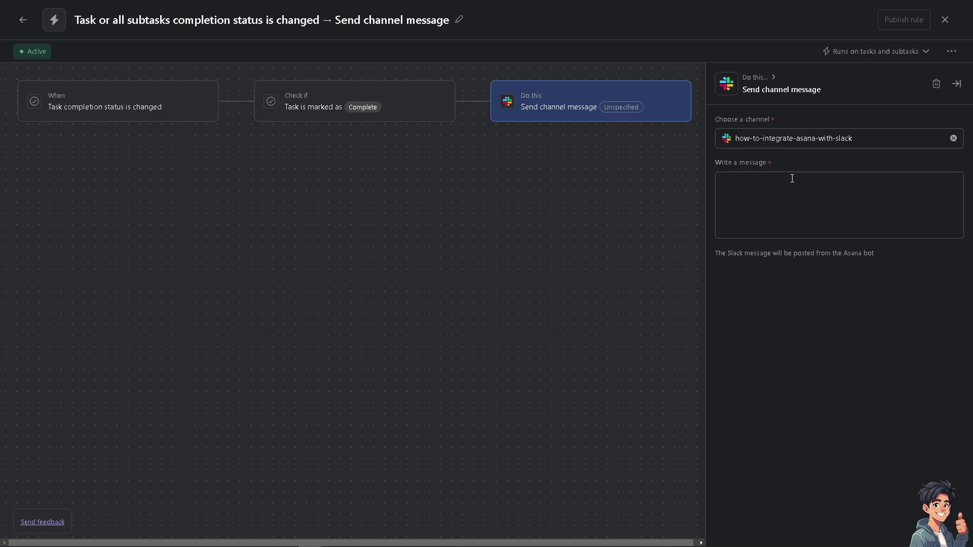
click(838, 197)
text(how to integrate asana with slack)
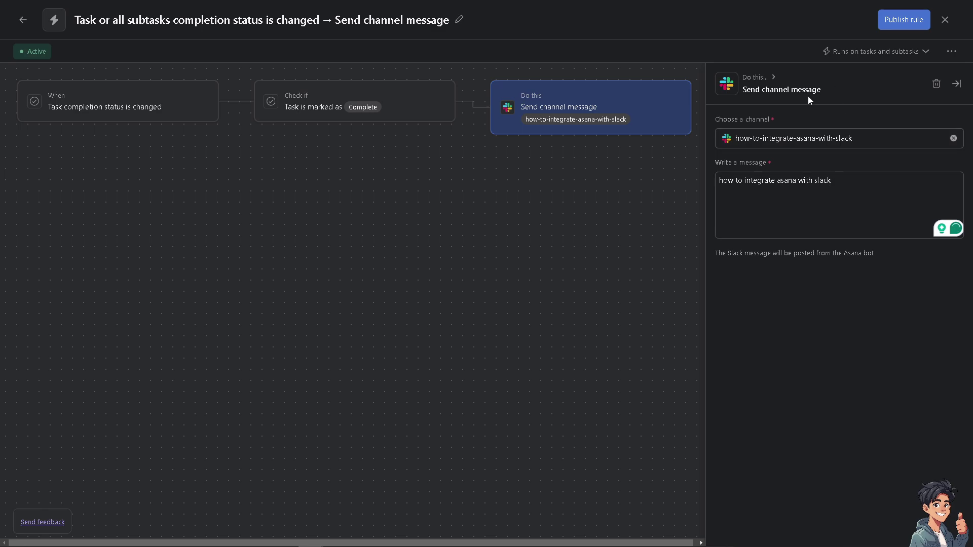
click(892, 22)
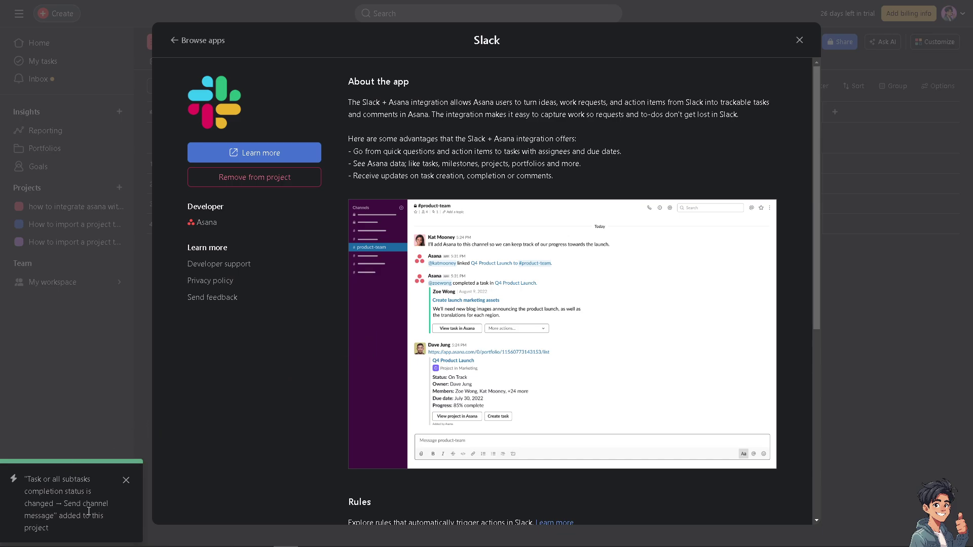
Step: Close the Slack app dialog and review the first task's details
click(800, 41)
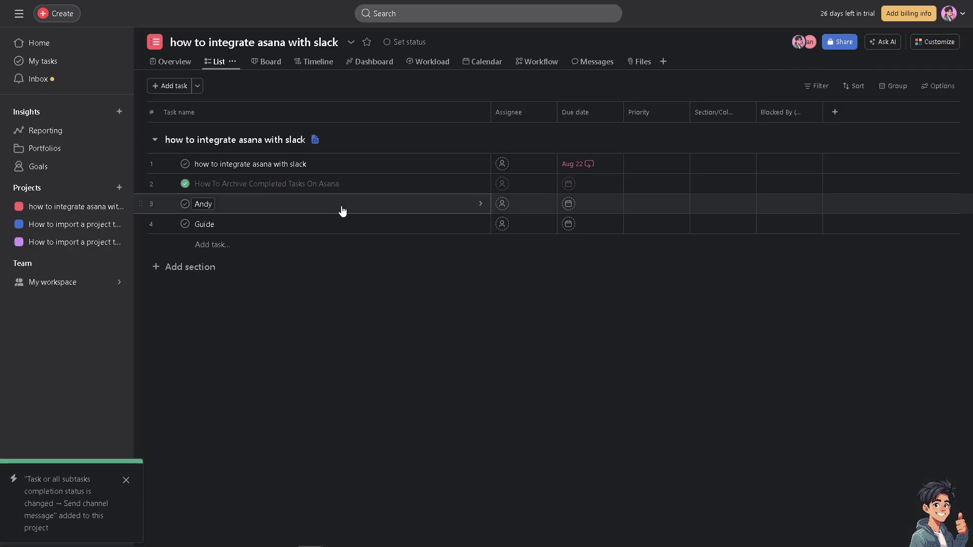
click(480, 164)
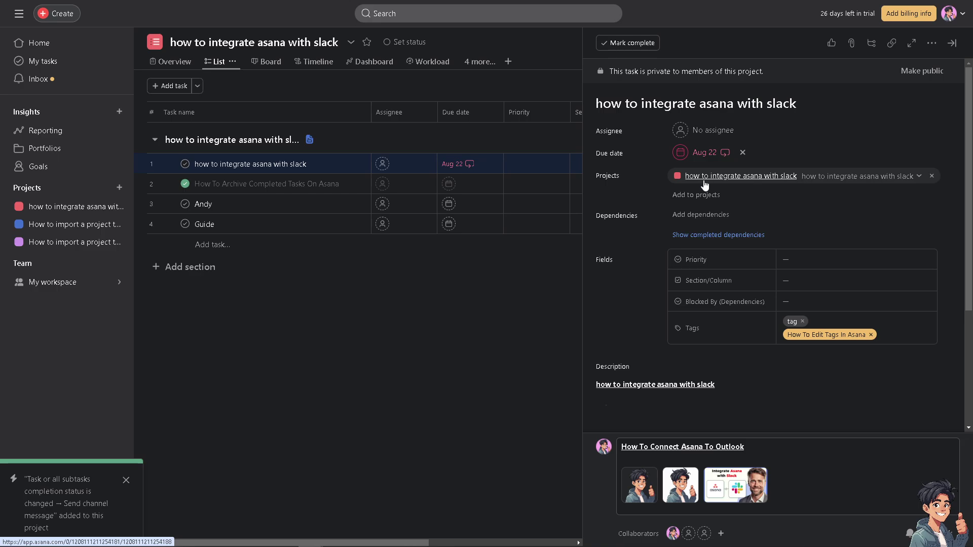
scroll(765, 204, down, 3)
scroll(766, 204, down, 3)
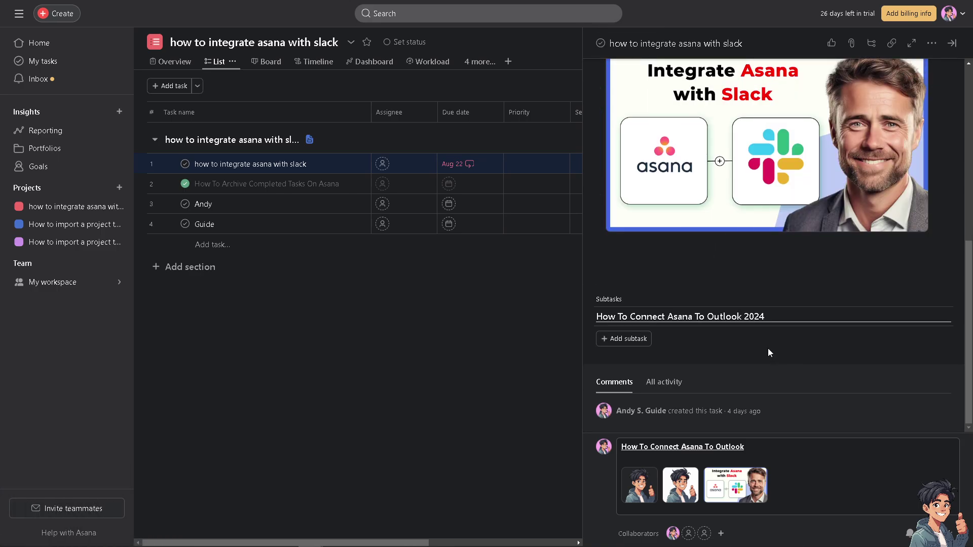
click(274, 144)
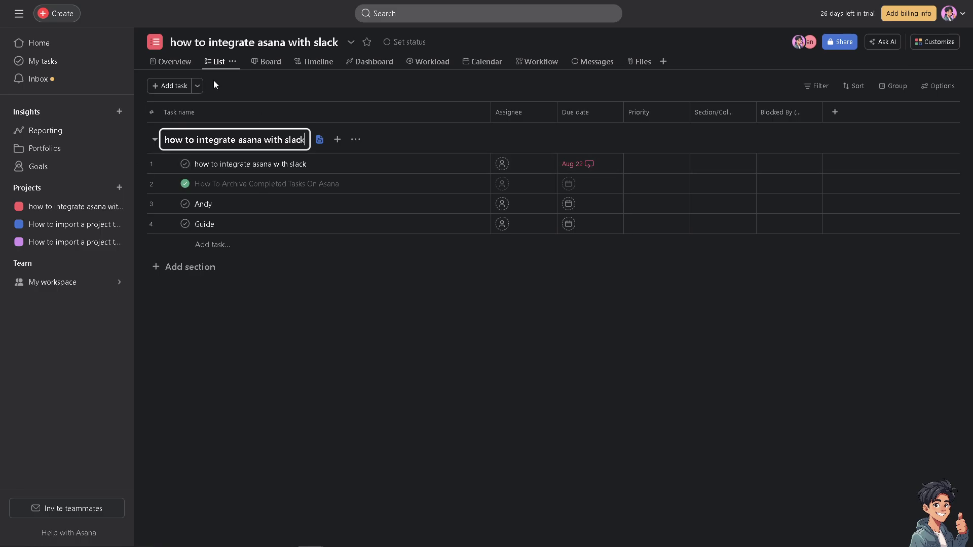
Step: Switch the project to Board view and open the 'how to integrate asana with slack' card's details
click(270, 63)
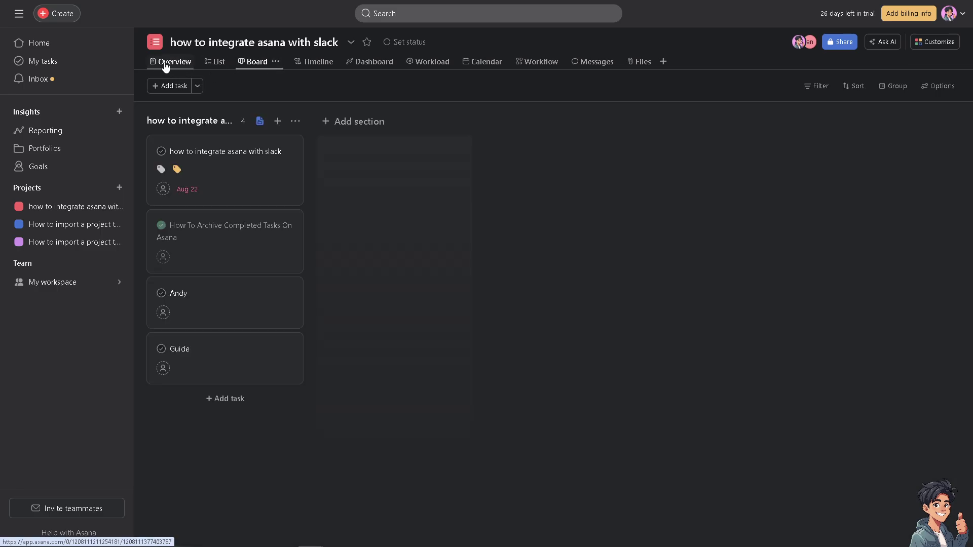
click(164, 65)
click(270, 63)
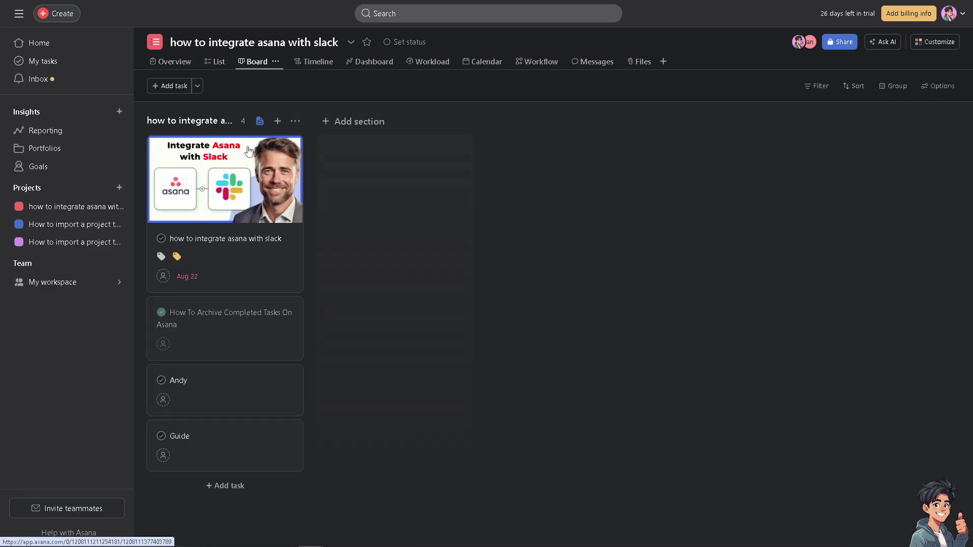
click(250, 238)
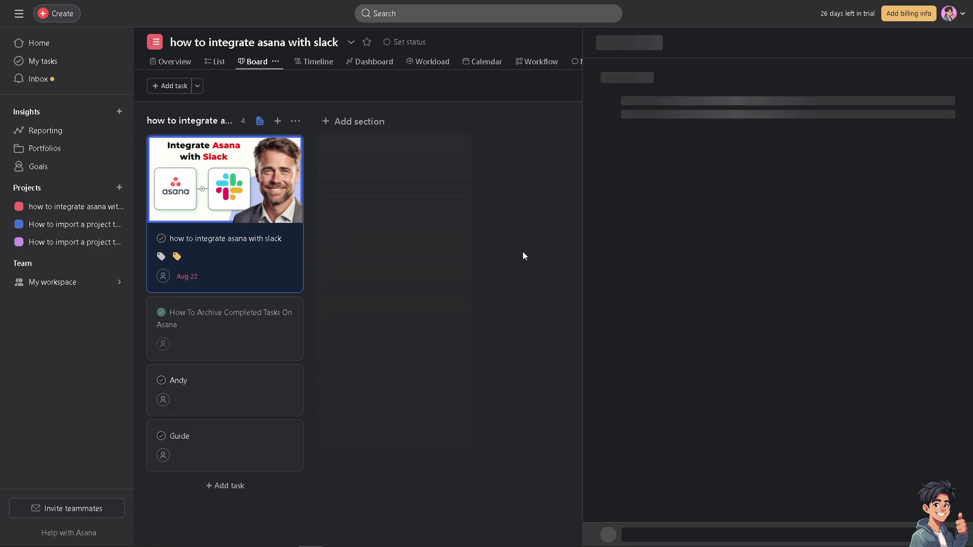
scroll(749, 243, down, 3)
scroll(749, 239, up, 1)
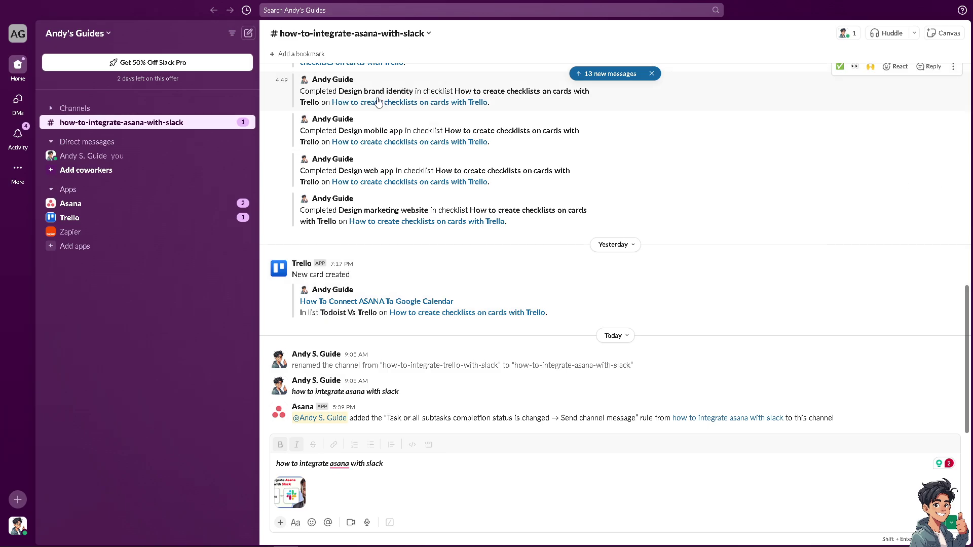
Step: Expand Slack's More navigation options after seeing Asana's rule notice in the channel
click(21, 175)
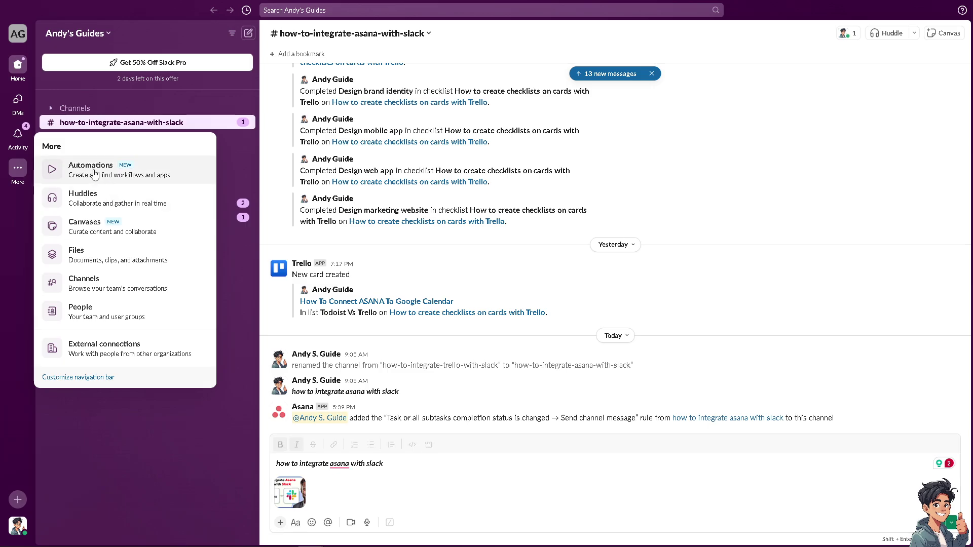
Step: Open the Asana app's configuration details from Slack's Automations > Apps list
click(93, 174)
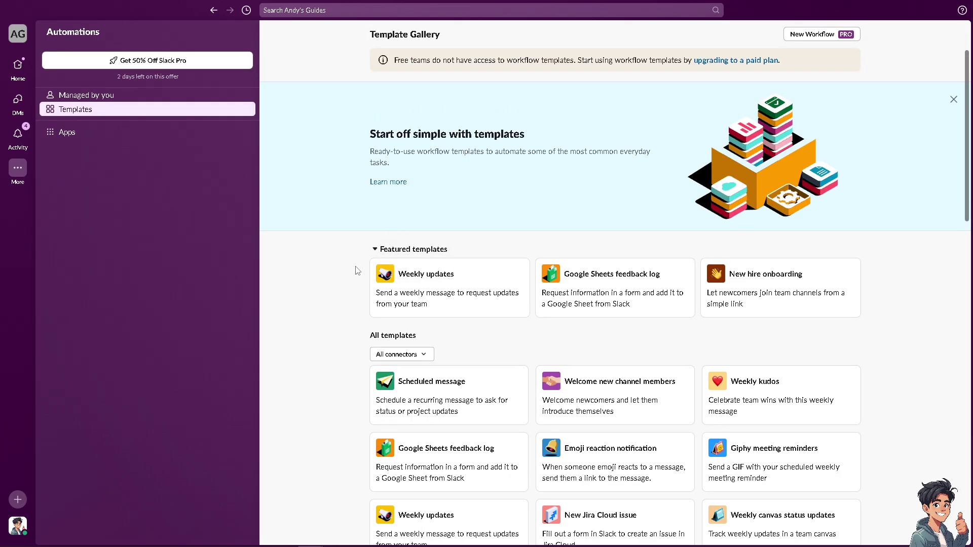
scroll(476, 250, down, 2)
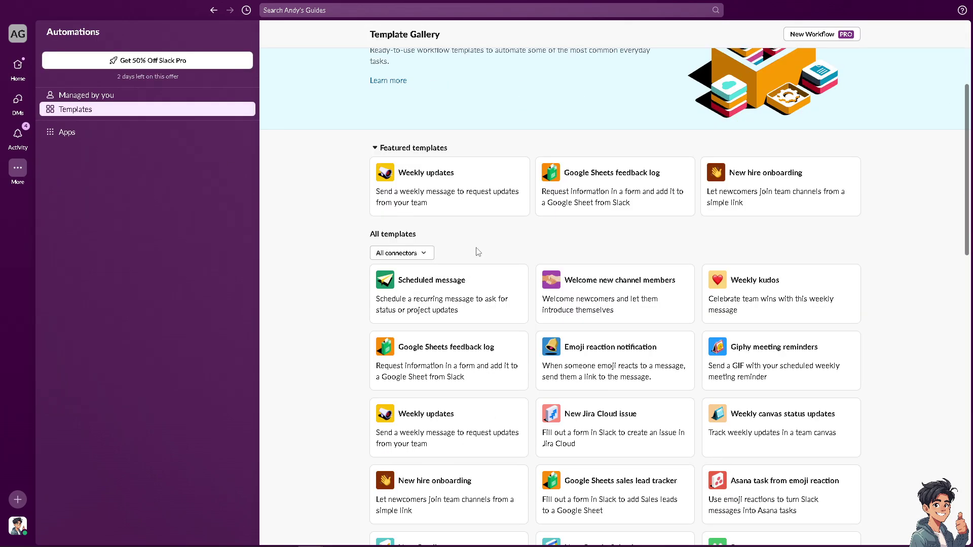
click(67, 136)
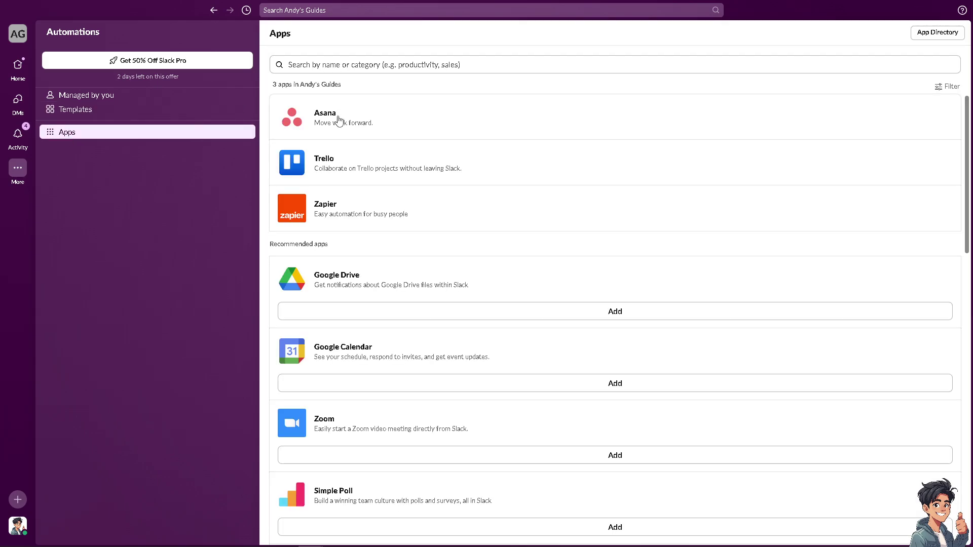
click(338, 121)
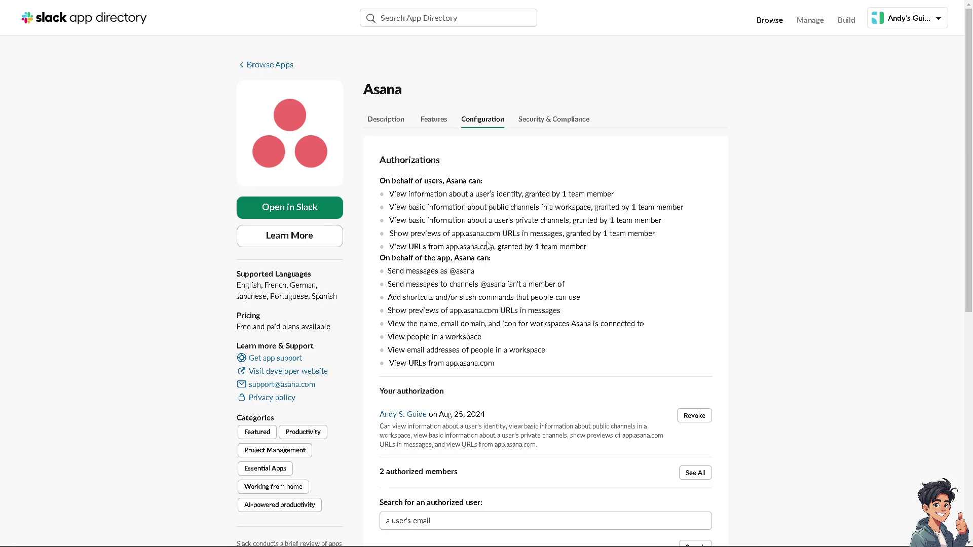
Step: Launch Asana from its Slack App Directory page with the Open in Slack button
scroll(489, 241, down, 1)
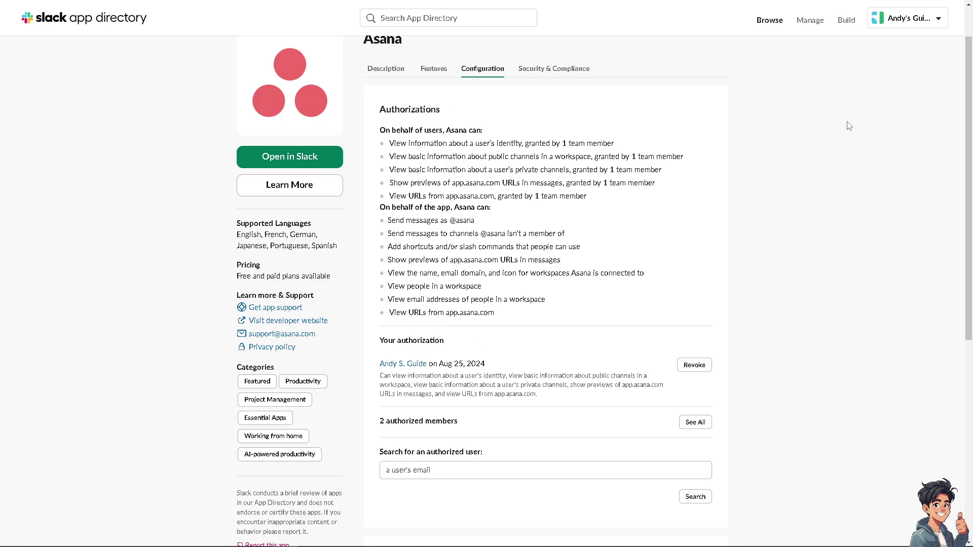
scroll(856, 191, down, 1)
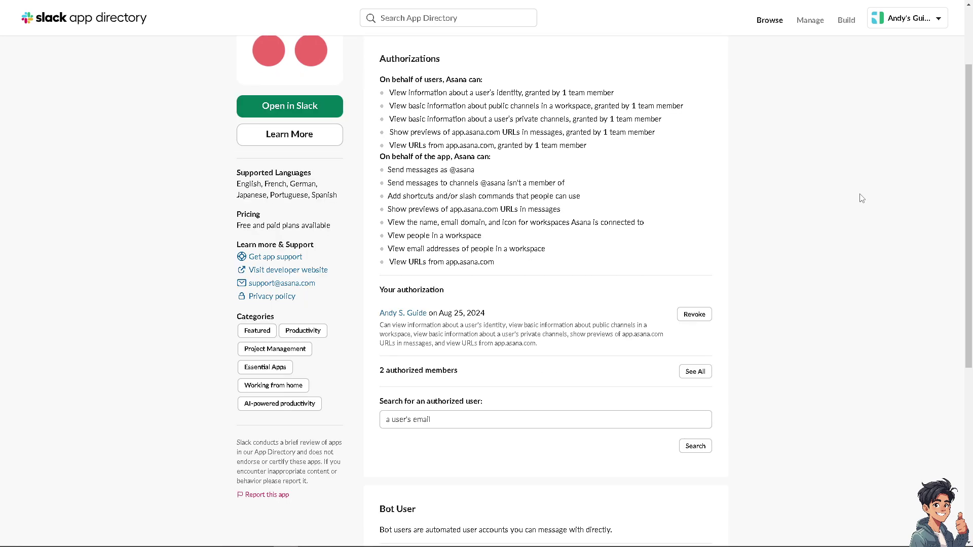
click(305, 108)
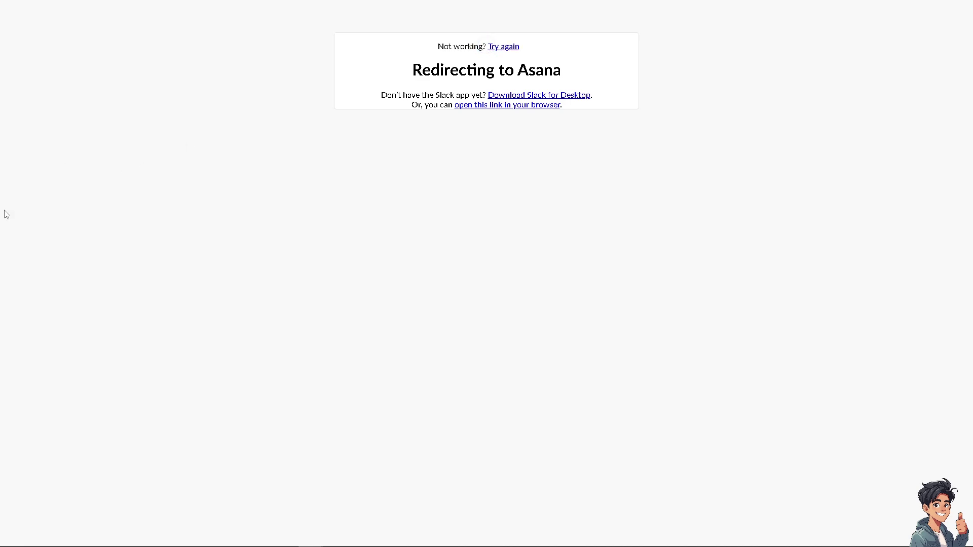
Step: Retry the Asana redirect, then open the integrations catalogue from Home's Browse integrations step
click(499, 47)
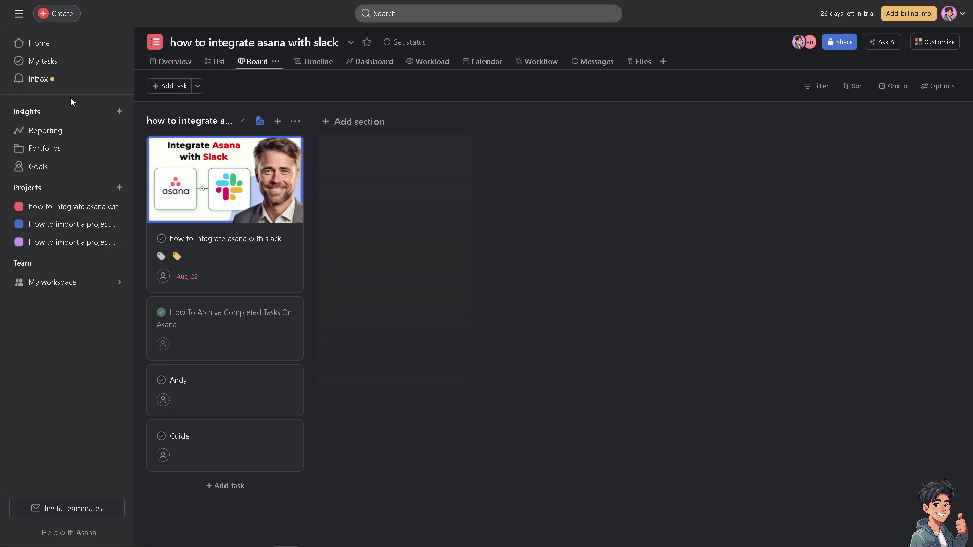
click(53, 46)
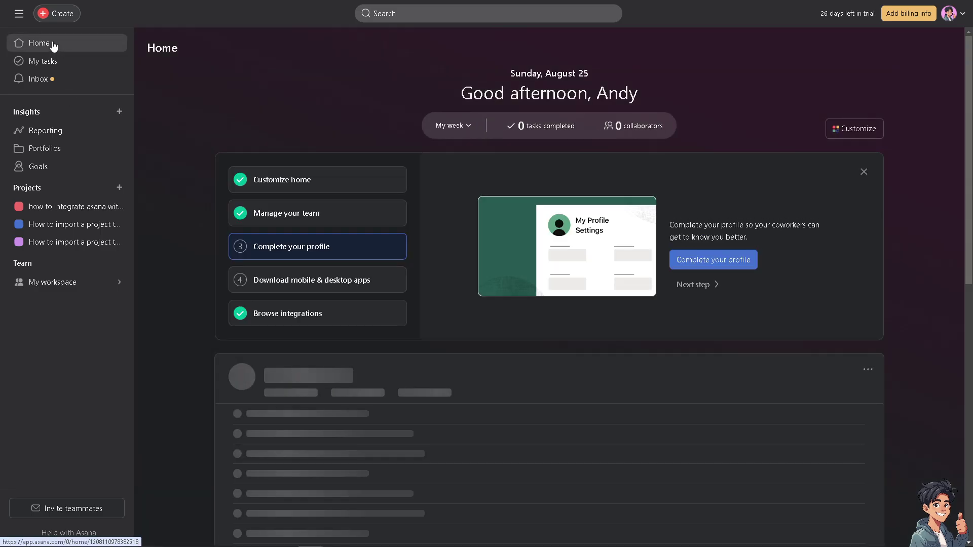
click(273, 319)
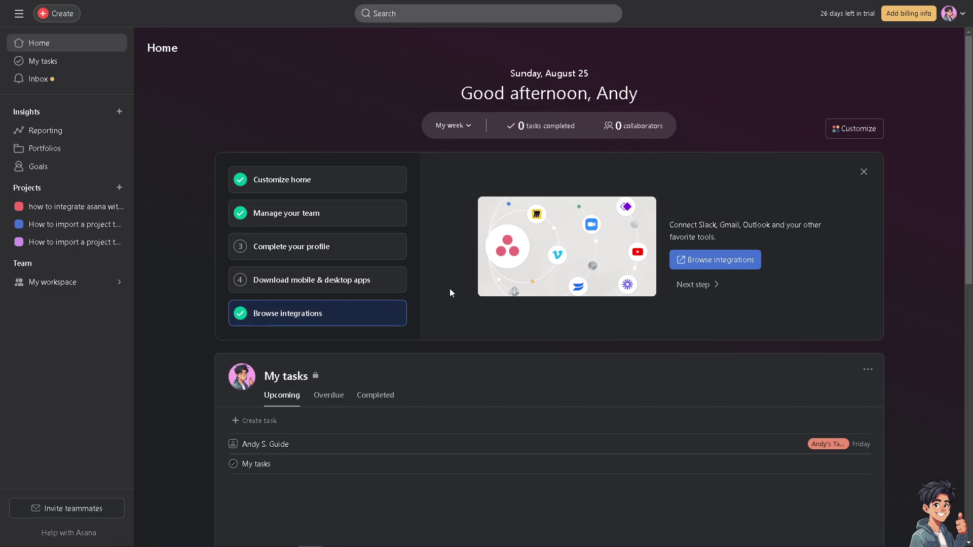
click(724, 261)
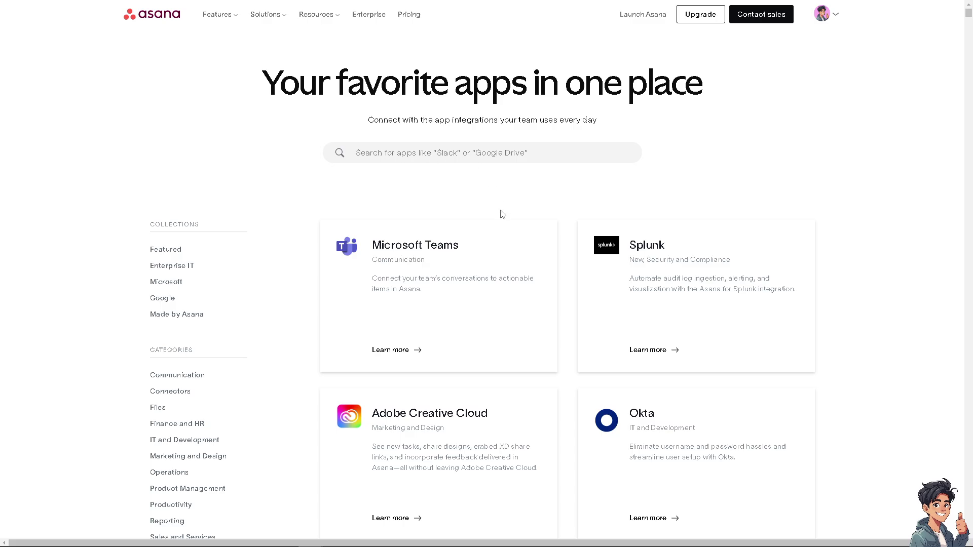
Step: Find 'Slack' on the integrations page and step through matches to the Slack card under Communication
scroll(500, 215, down, 5)
scroll(456, 188, up, 2)
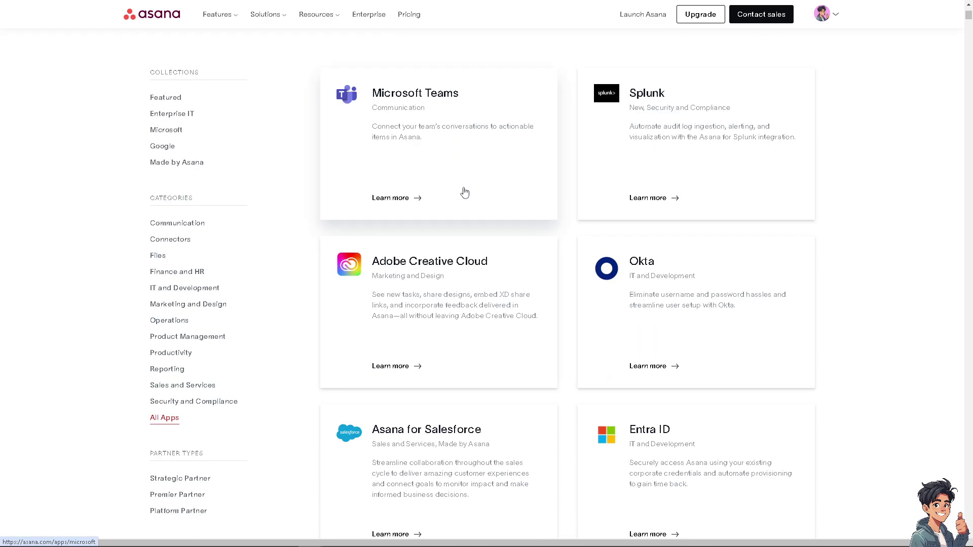
scroll(507, 244, down, 7)
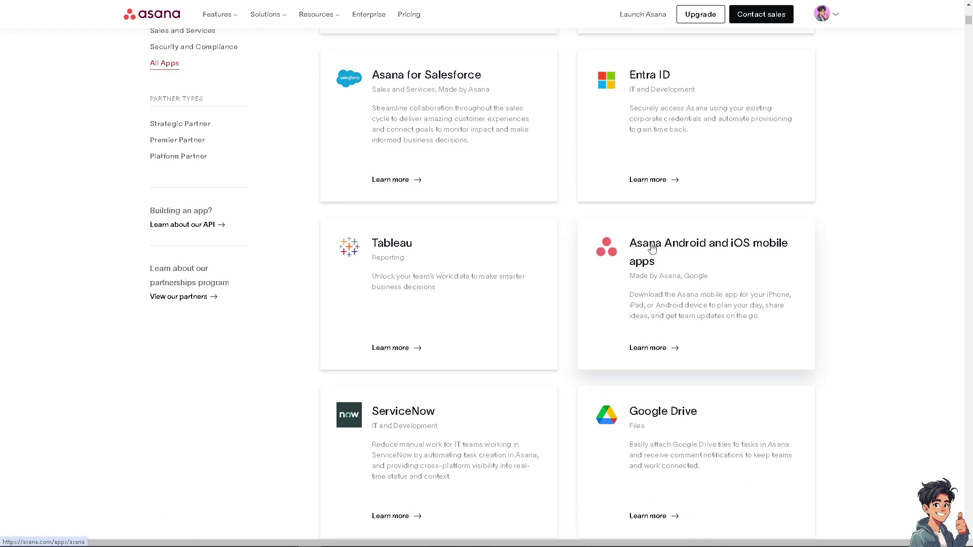
scroll(515, 275, up, 9)
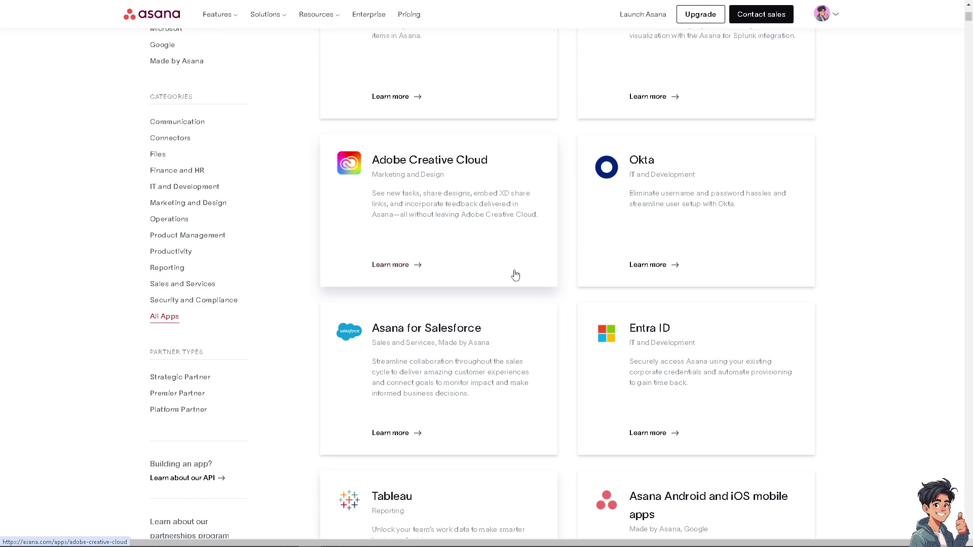
scroll(516, 275, up, 1)
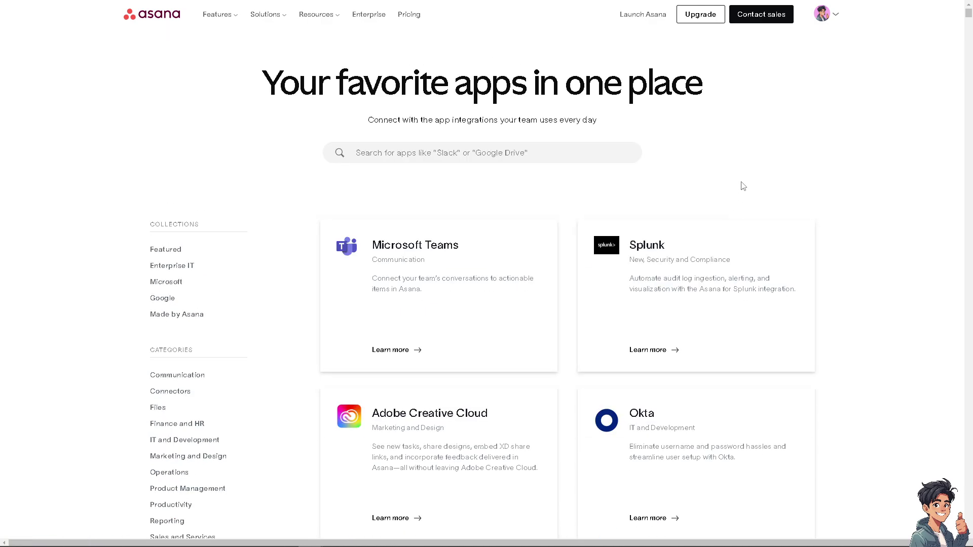
key(ctrl+f)
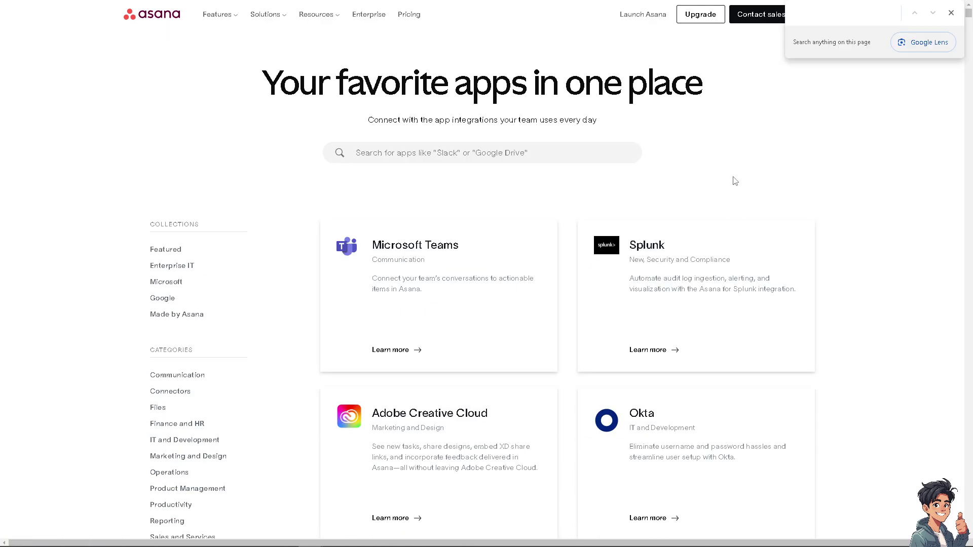
text(Slackk)
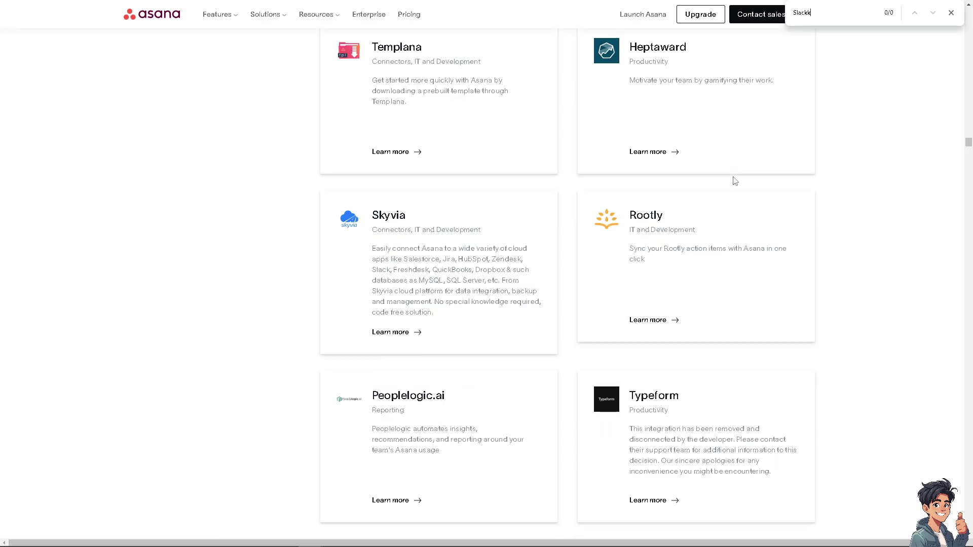
key(shift+Return)
key(Return)
key(Return)
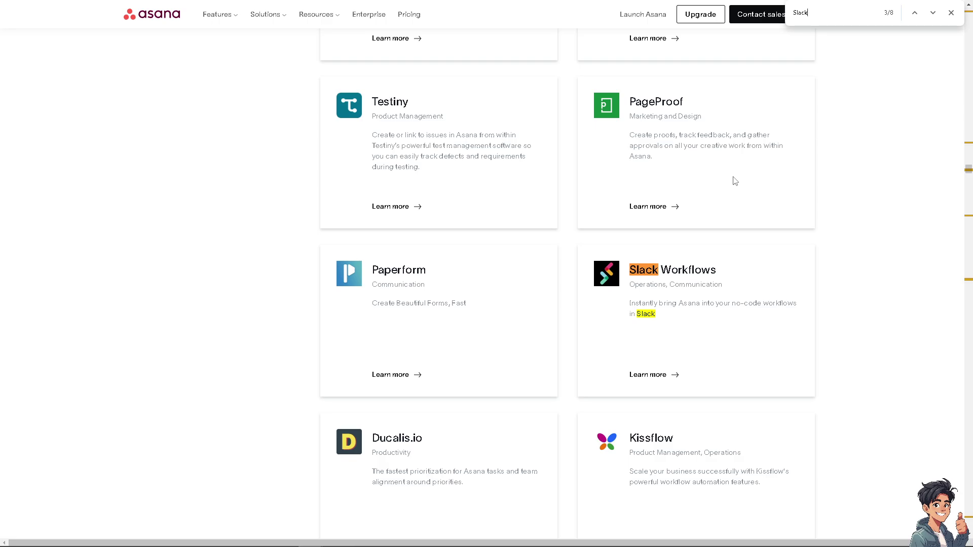
key(Return)
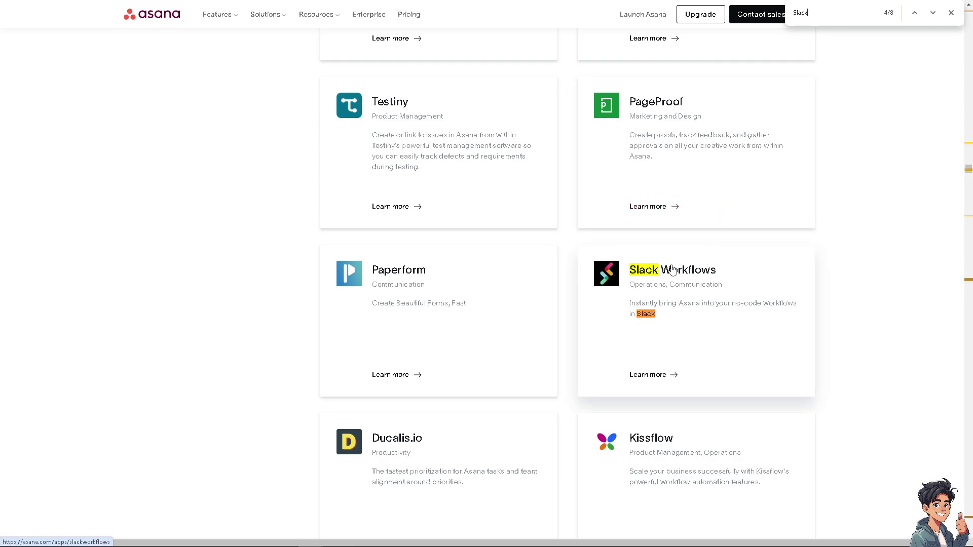
key(Return)
key(Return)
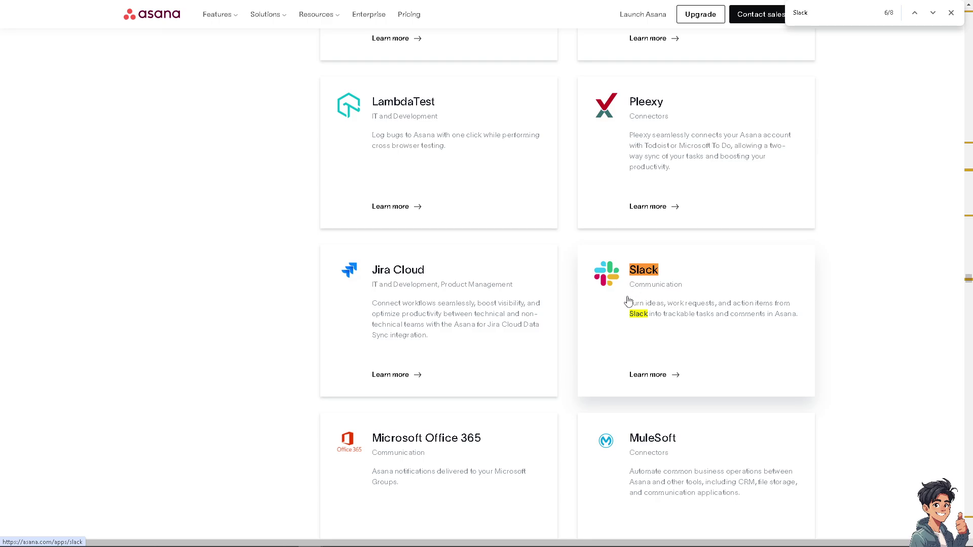
scroll(628, 301, up, 9)
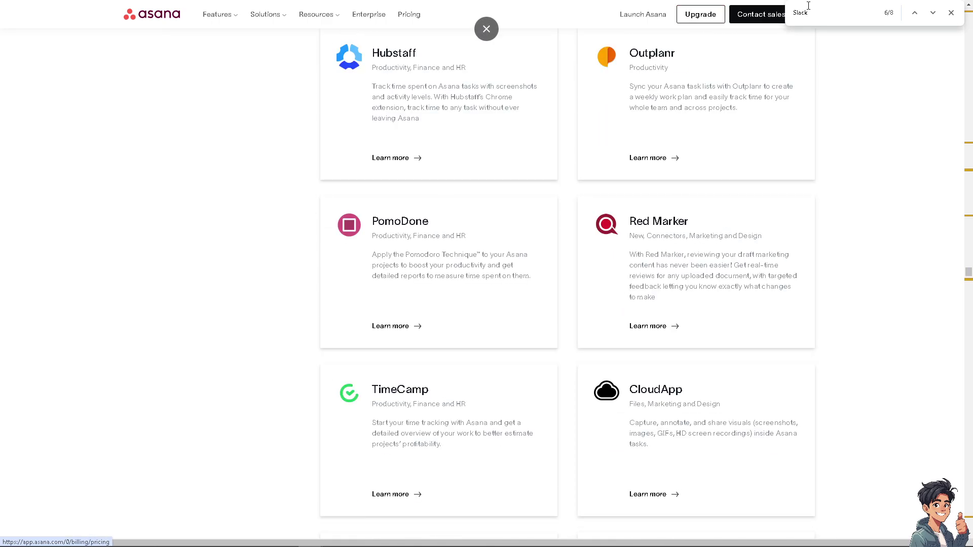
key(Return)
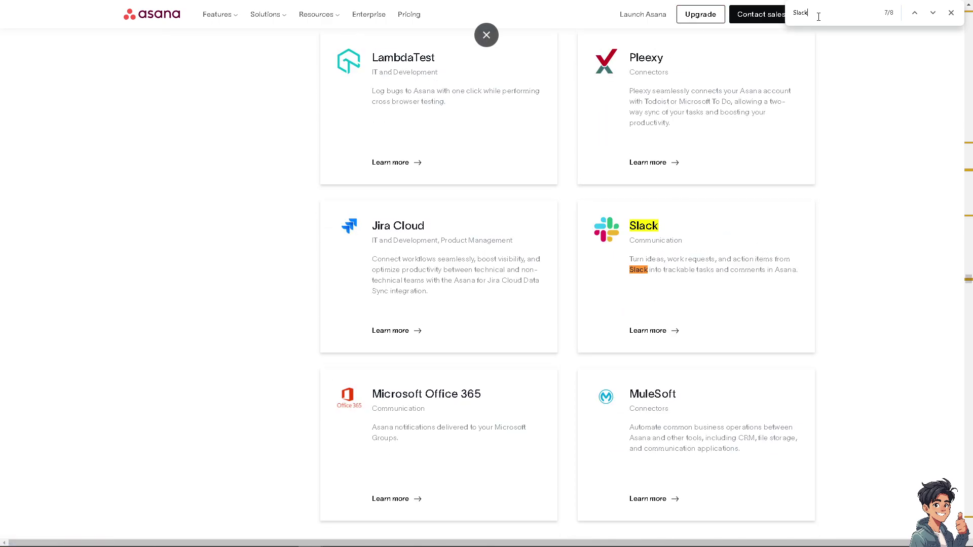
Step: Install Slack for Asana, allowing both permission requests, then return to the integrations catalogue
click(610, 233)
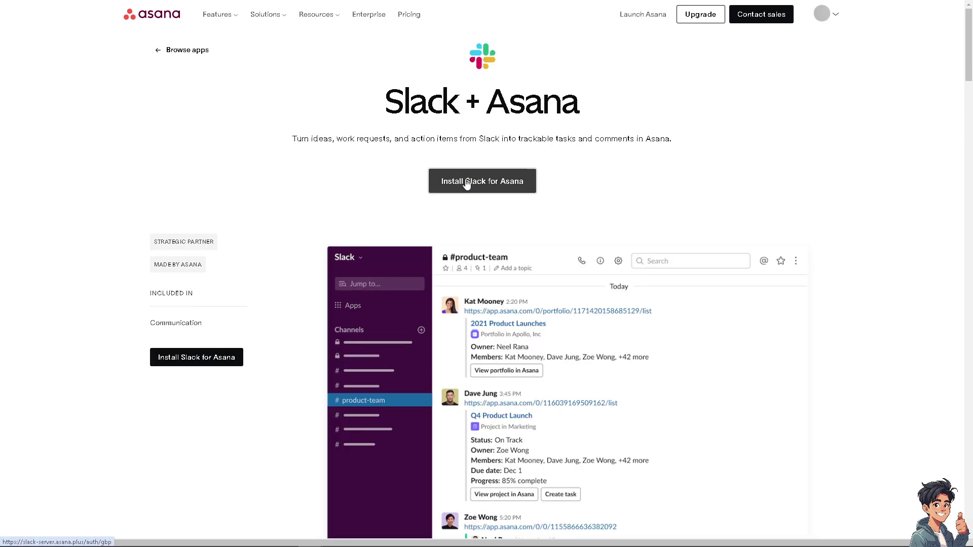
click(467, 182)
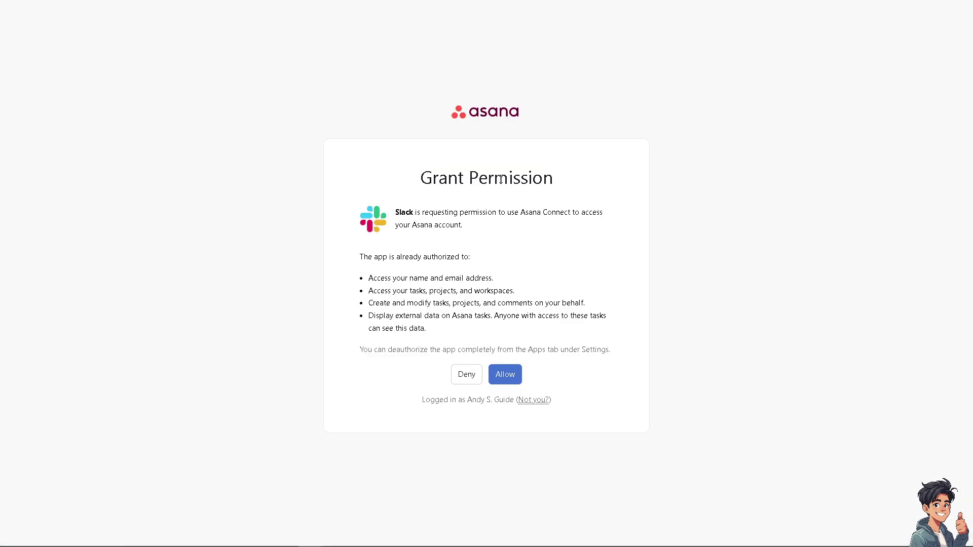
click(503, 375)
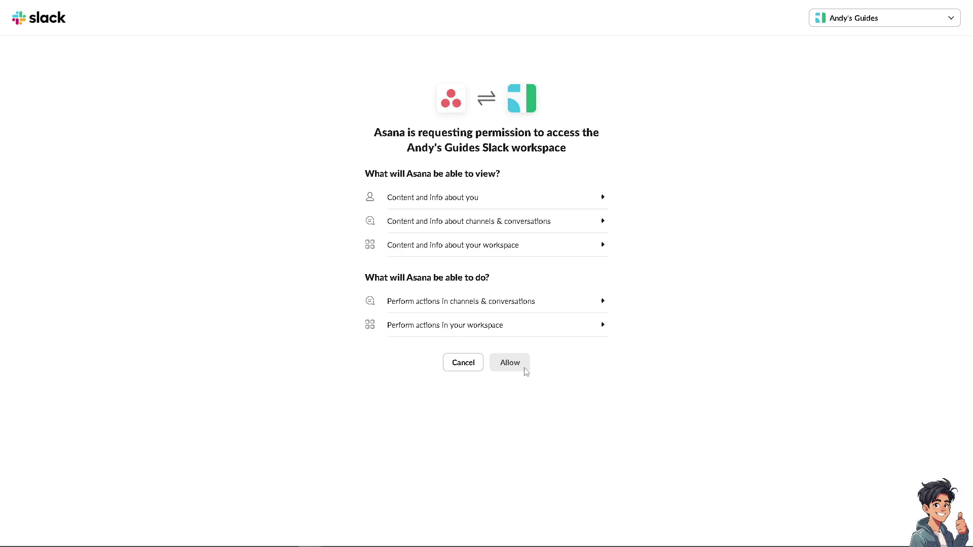
click(505, 364)
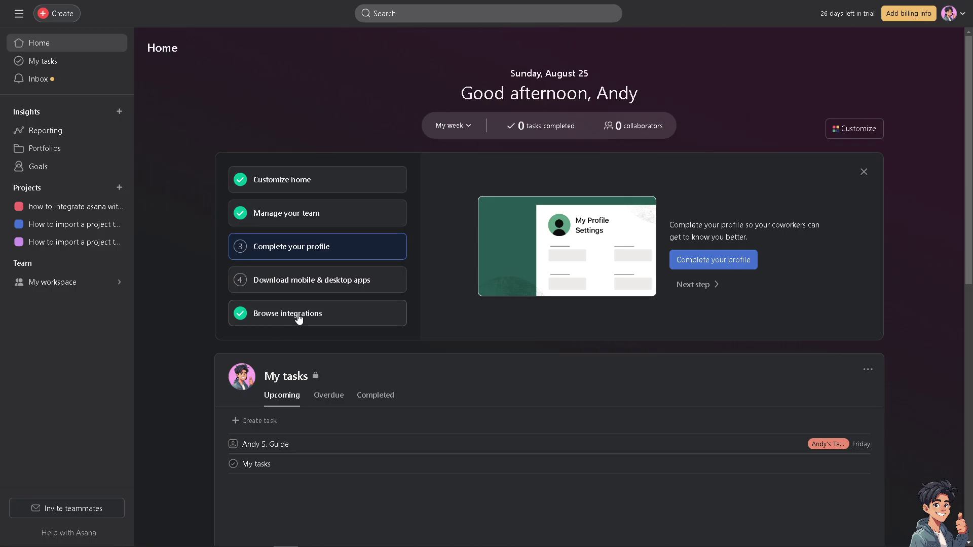
click(295, 316)
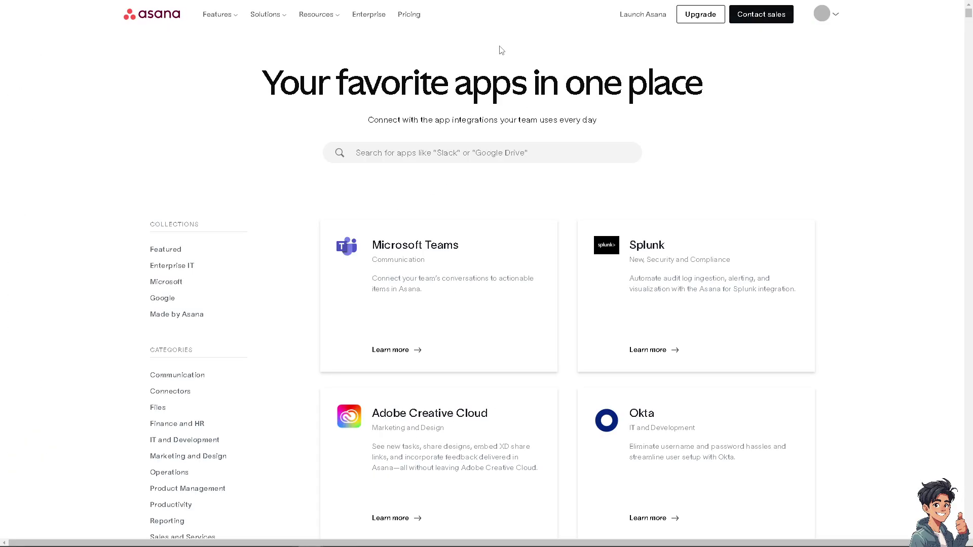
Step: Find 'slack' in the apps directory and open the Slack Workflows + Asana page
key(ctrl+f)
text(s)
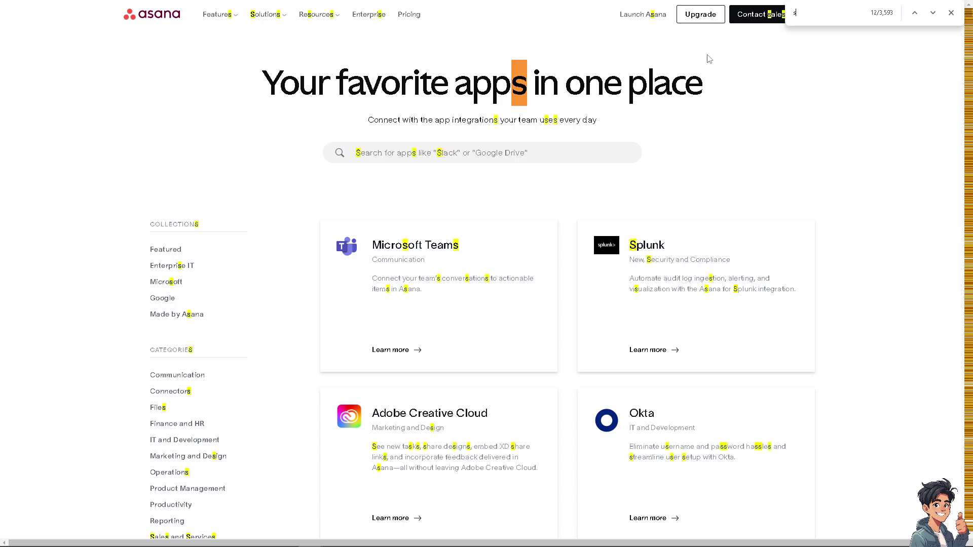
text(lack)
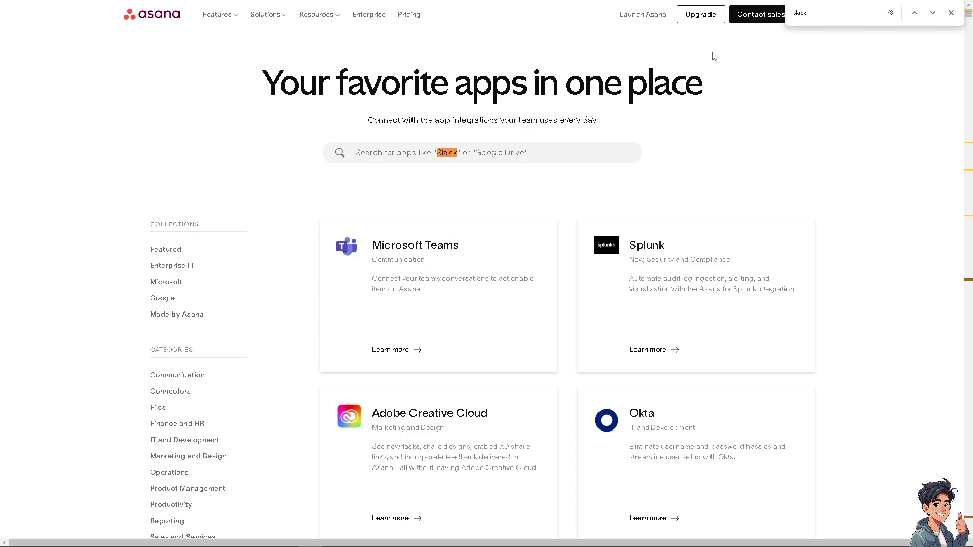
scroll(529, 278, down, 6)
key(Return)
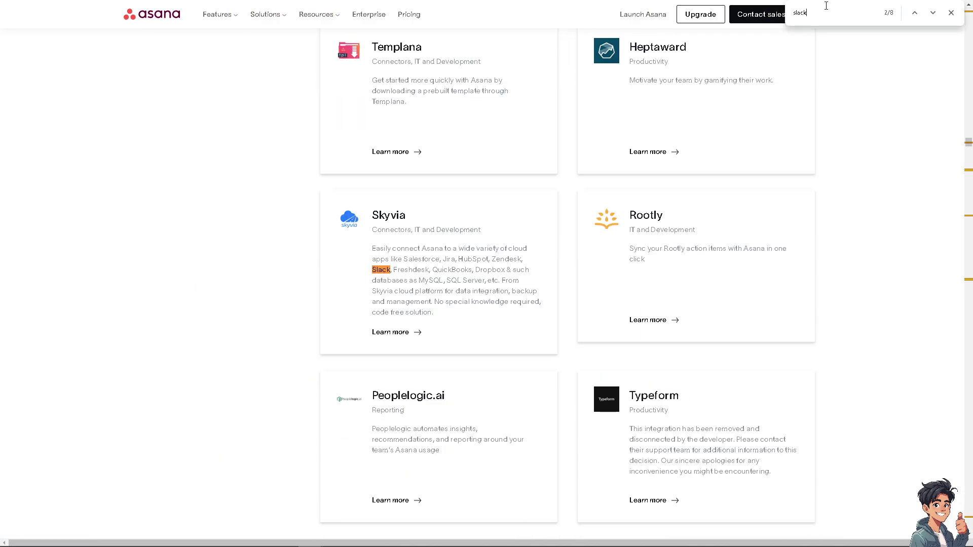
key(Return)
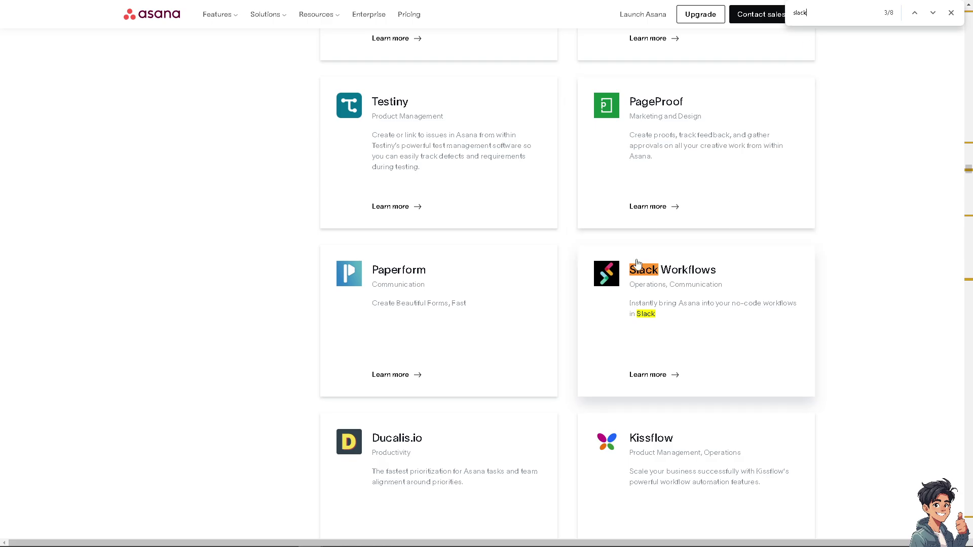
click(638, 272)
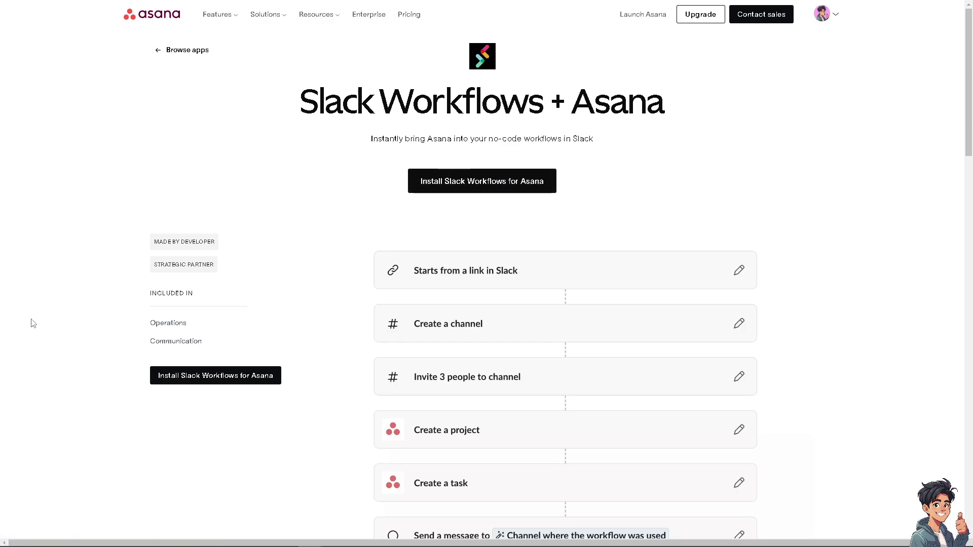
Step: Install Slack Workflows for Asana and go to the 'Build a workflow in Slack' guide section
click(471, 182)
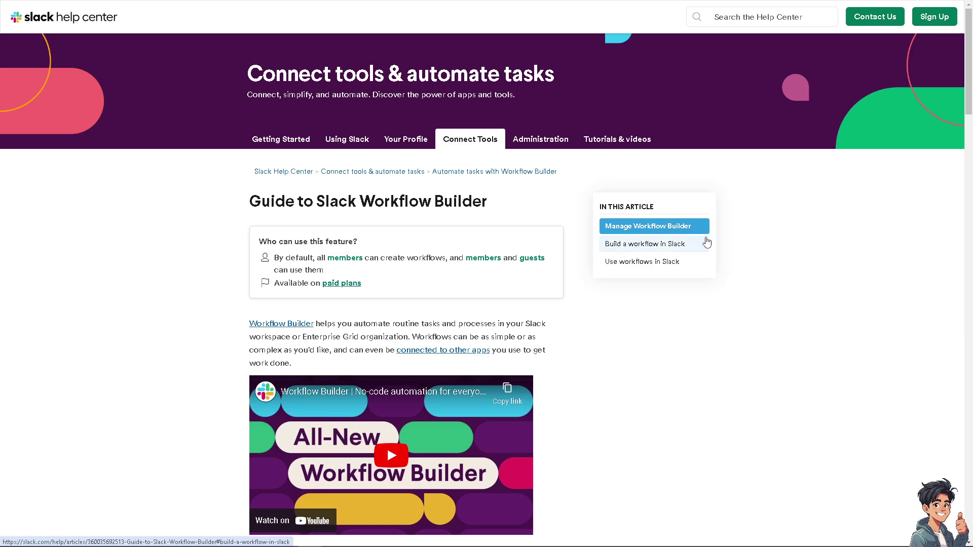
click(637, 267)
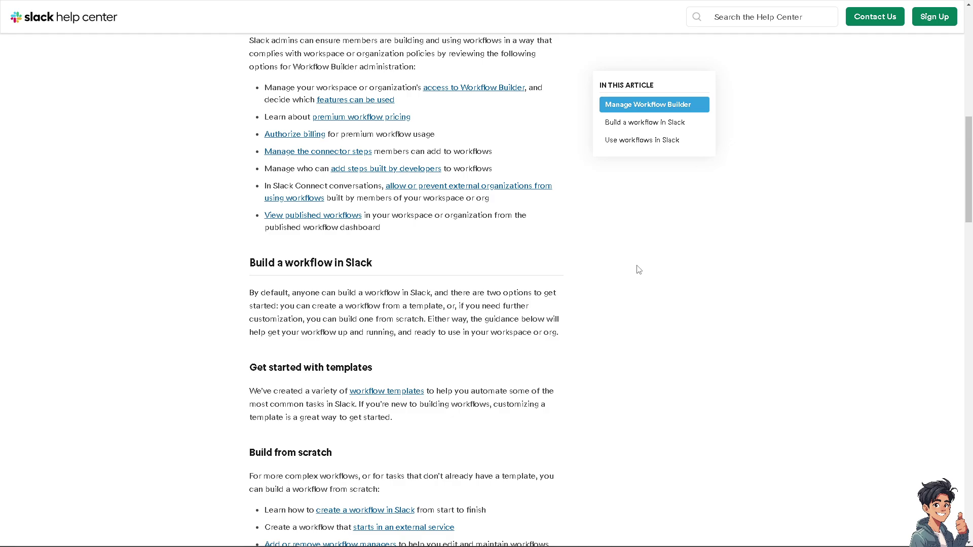
scroll(637, 268, up, 8)
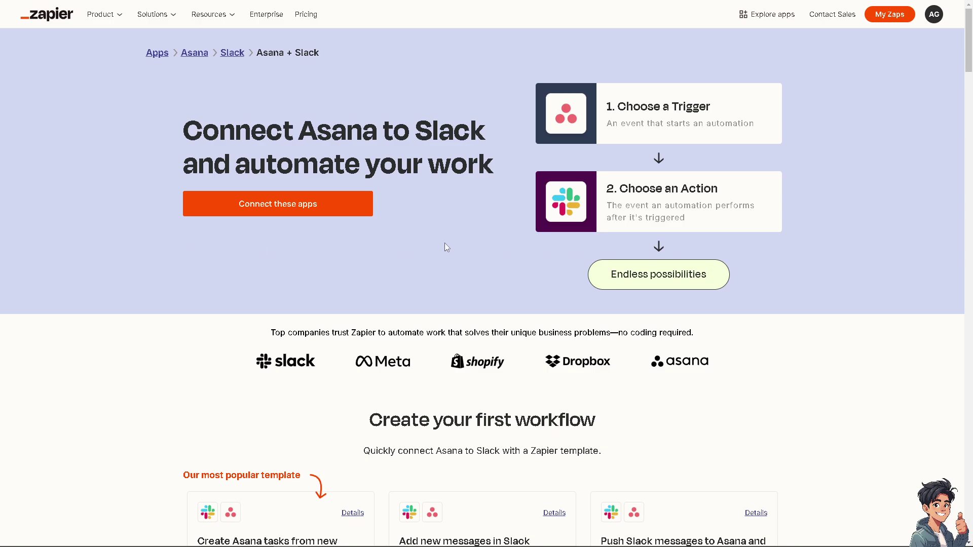
Step: Start an Asana–Slack Zap, rename it 'how to integrate asana with slack', and trigger on New Completed Subtask
click(321, 208)
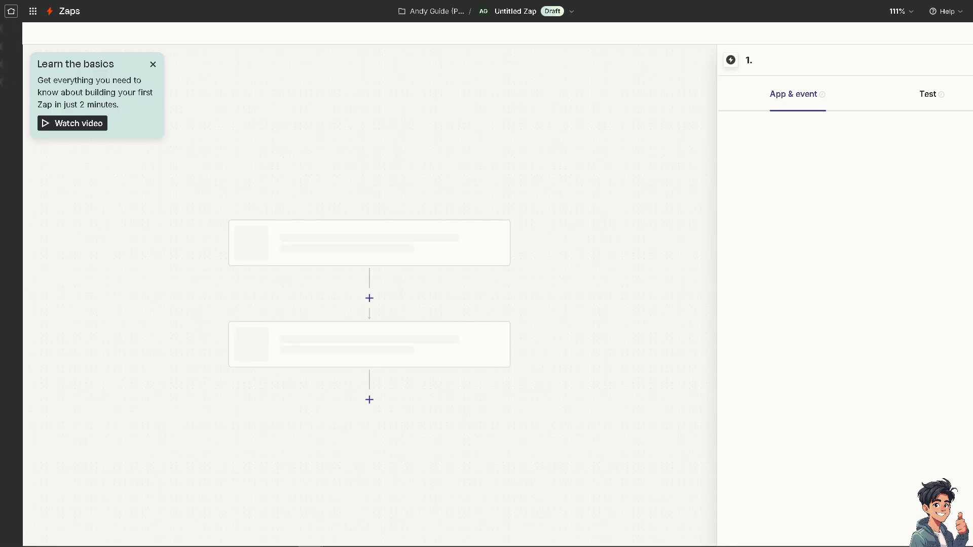
click(521, 12)
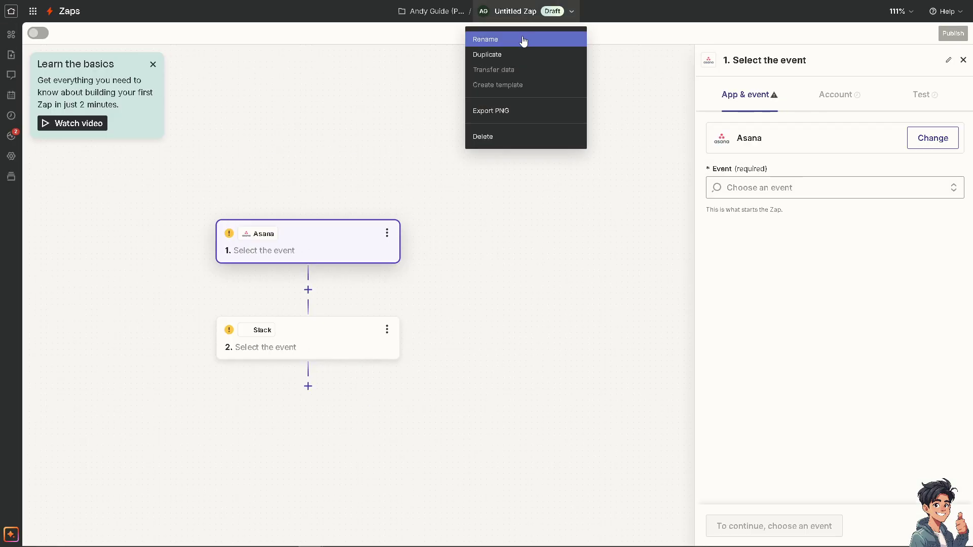
click(523, 39)
text(how to integrate asana with slack)
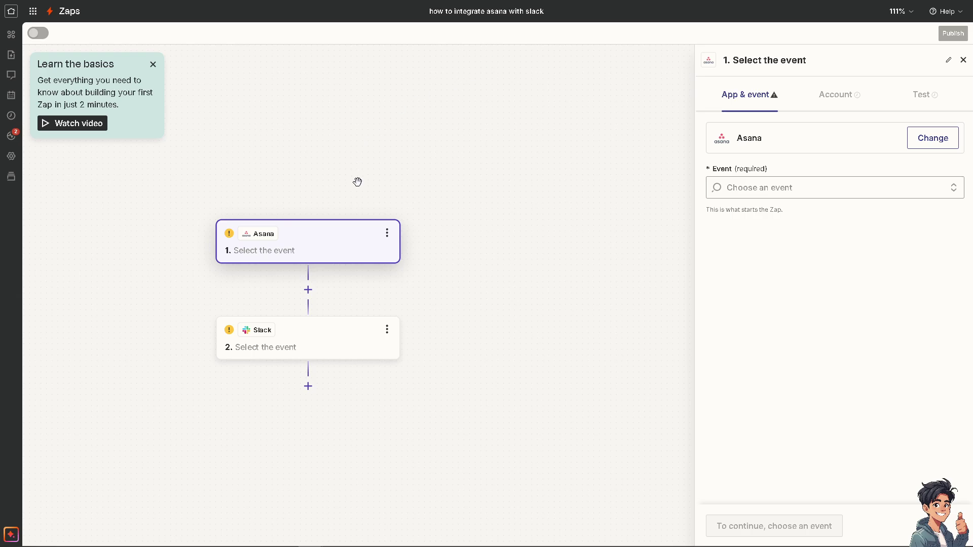
key(Return)
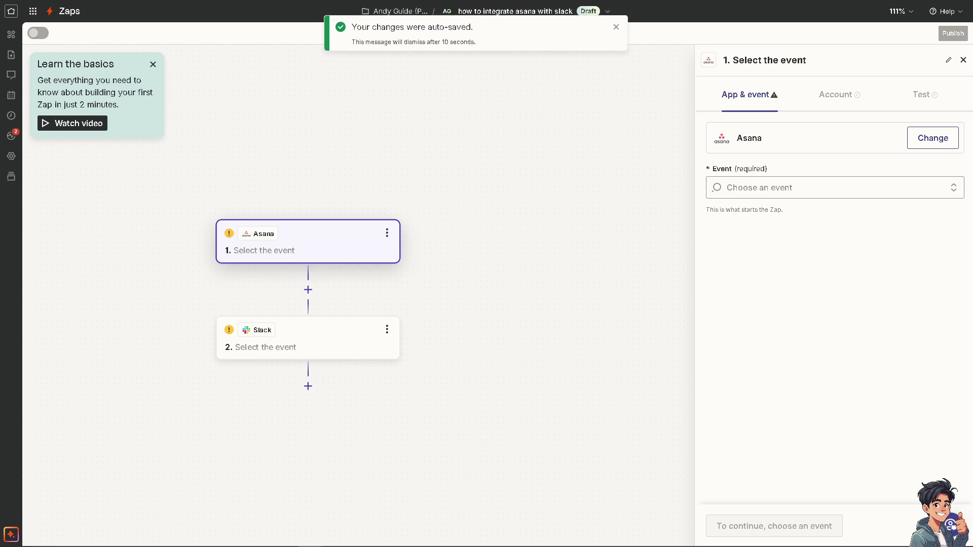
click(745, 187)
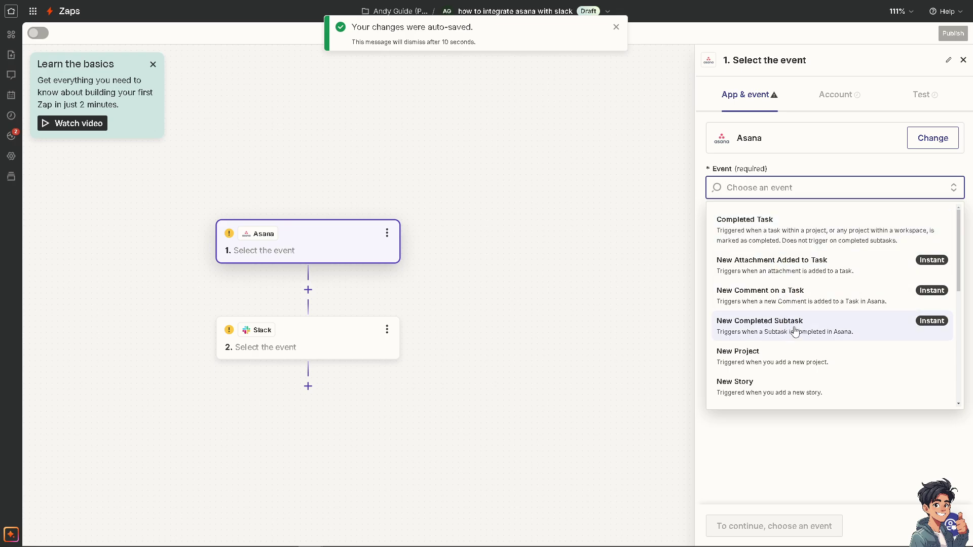
click(787, 338)
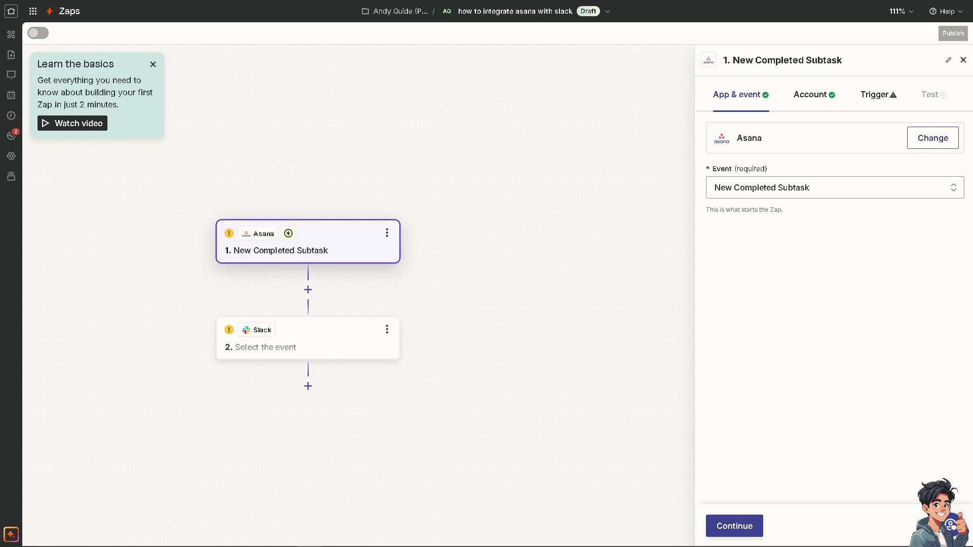
Step: Set the Slack step's action event to Create Channel
click(314, 341)
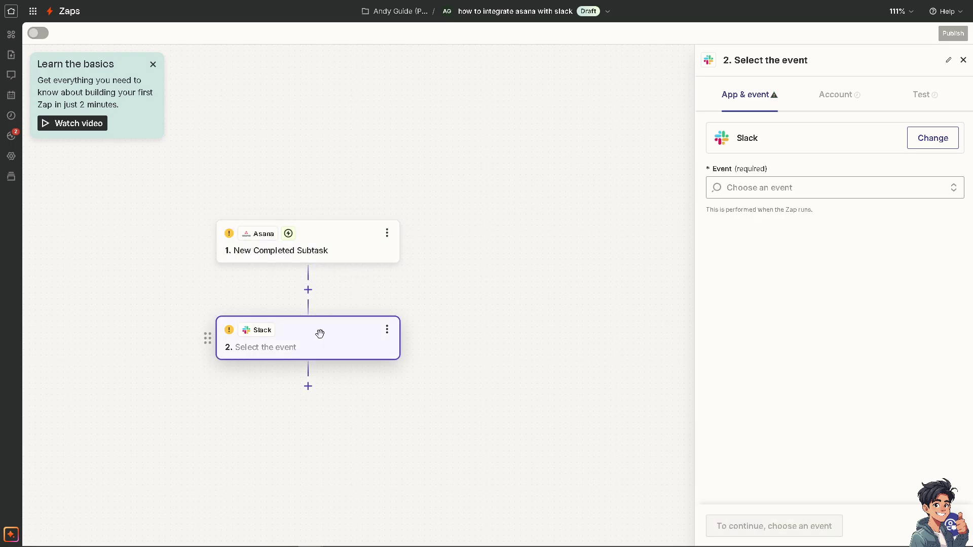
click(850, 192)
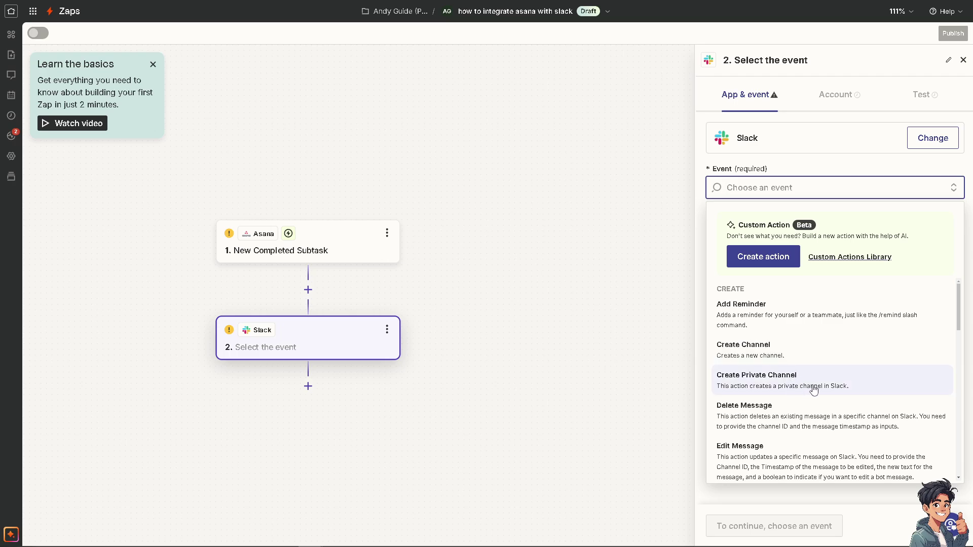
click(774, 351)
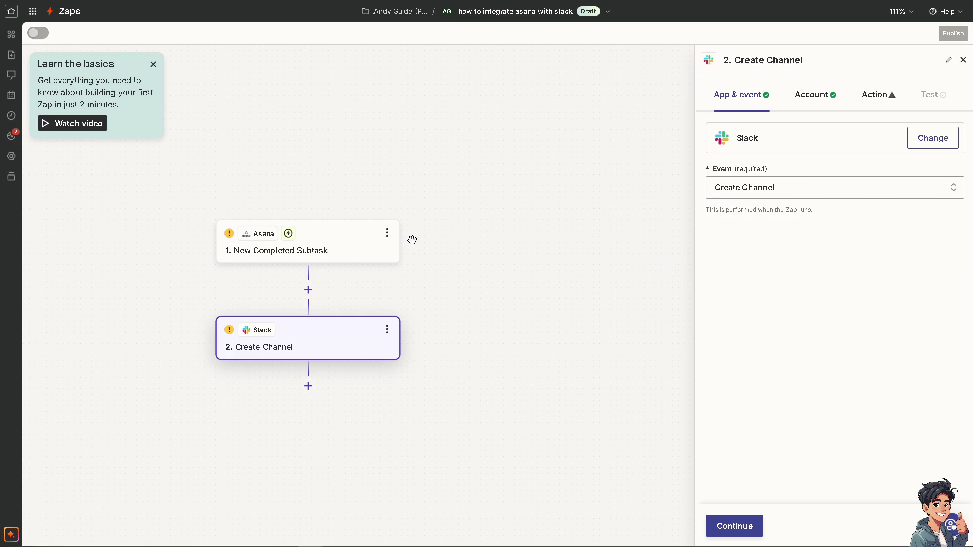
click(746, 528)
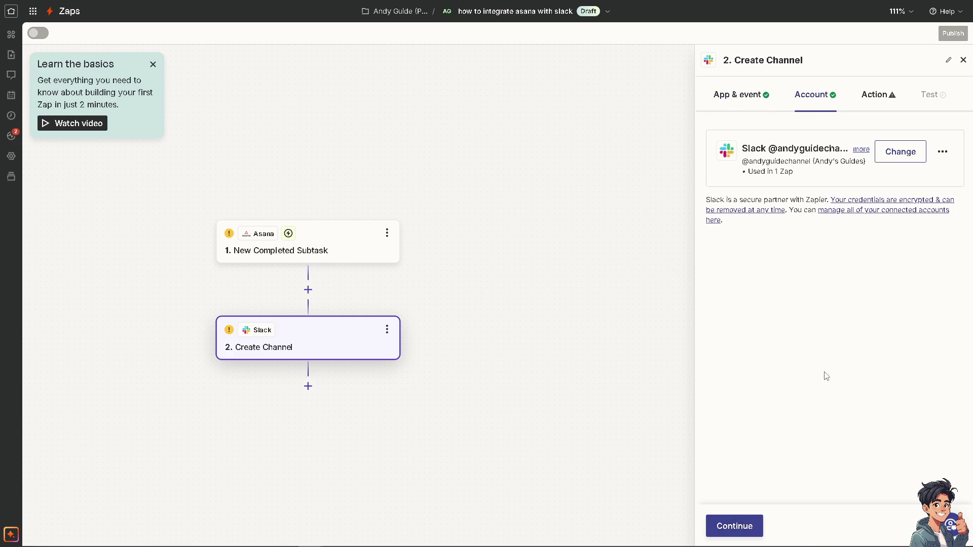
Step: Connect and authorize a new Slack workspace account for the step
click(888, 154)
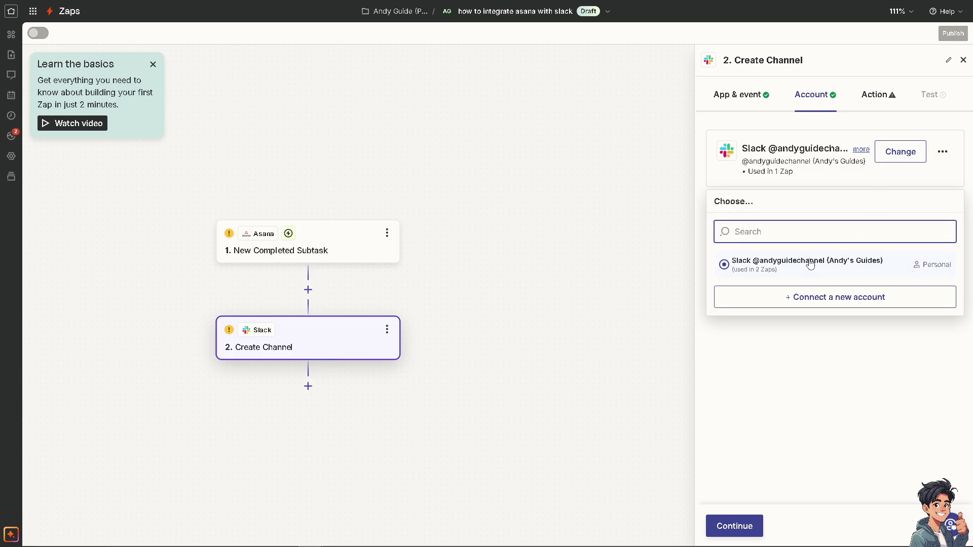
click(807, 303)
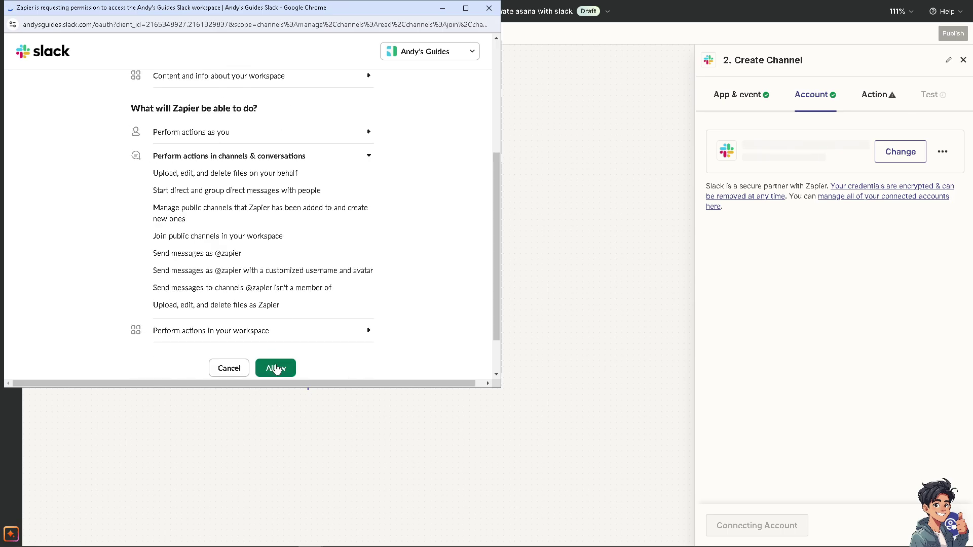
click(276, 368)
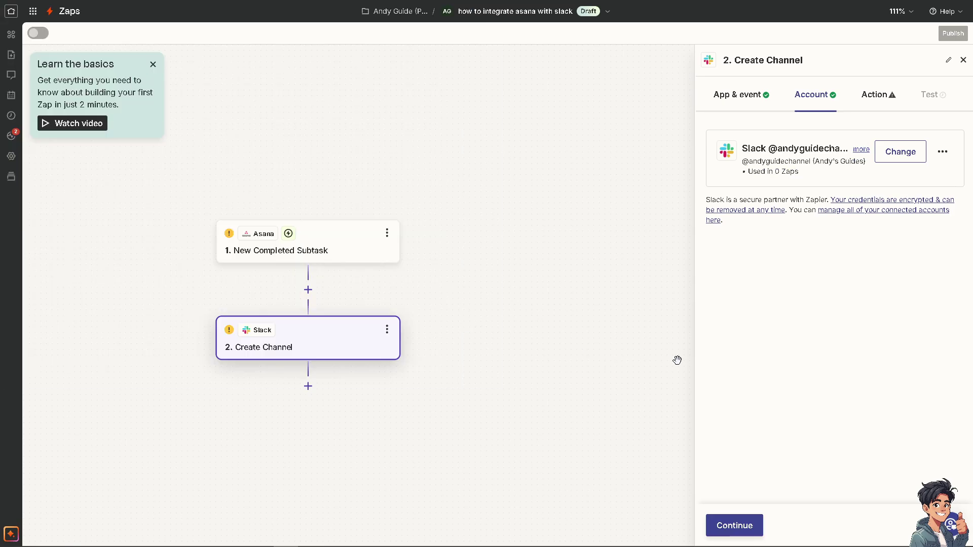
Step: Set the Asana trigger's workspace and project to How To Integrate Asana With Google Sheets
click(739, 525)
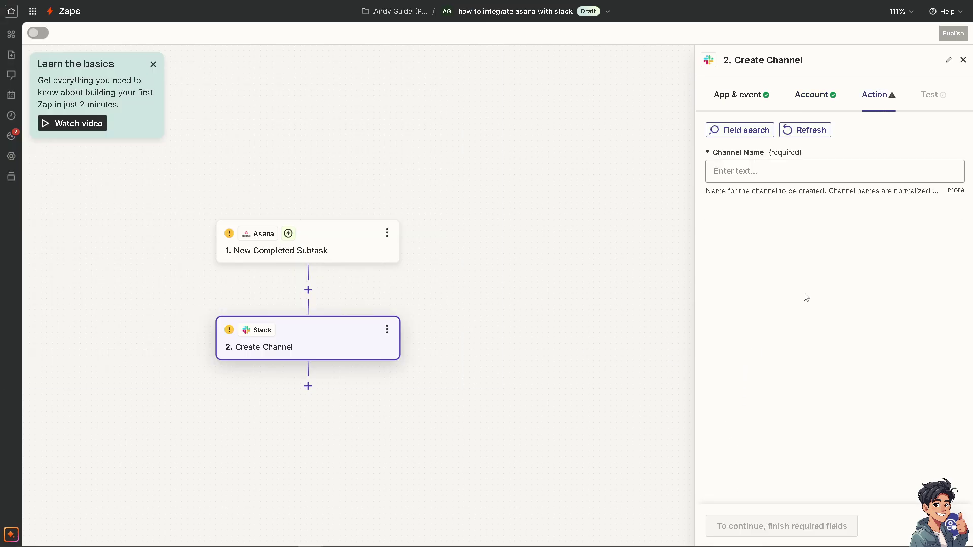
click(784, 181)
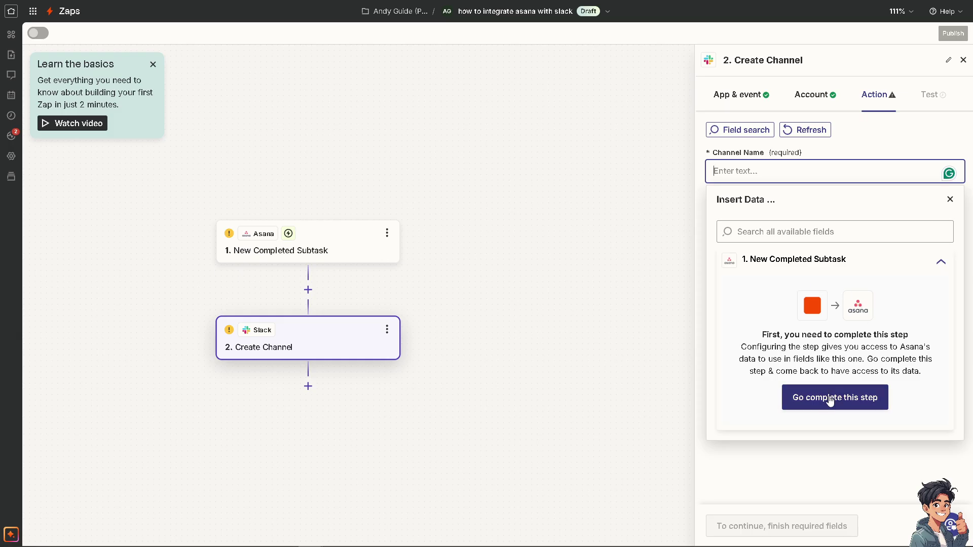
click(830, 401)
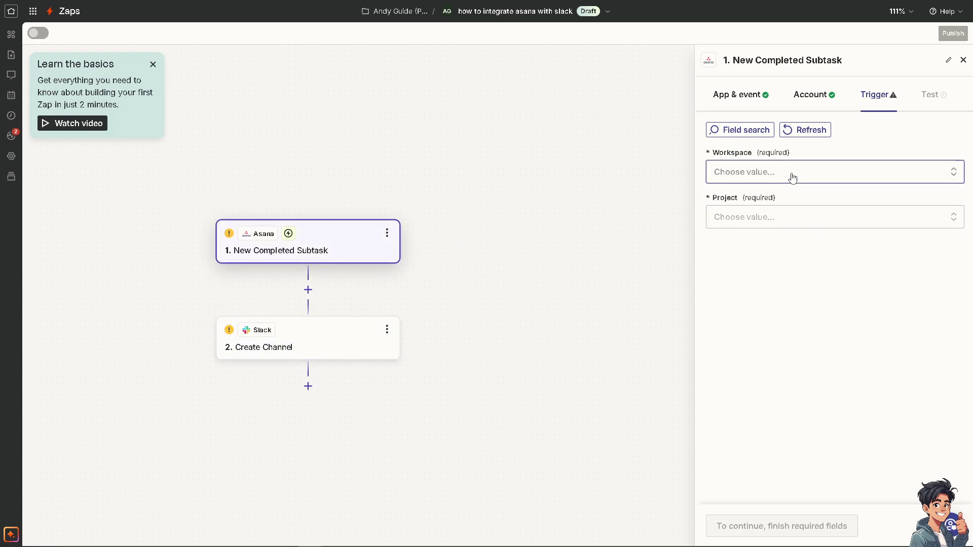
click(793, 177)
click(763, 377)
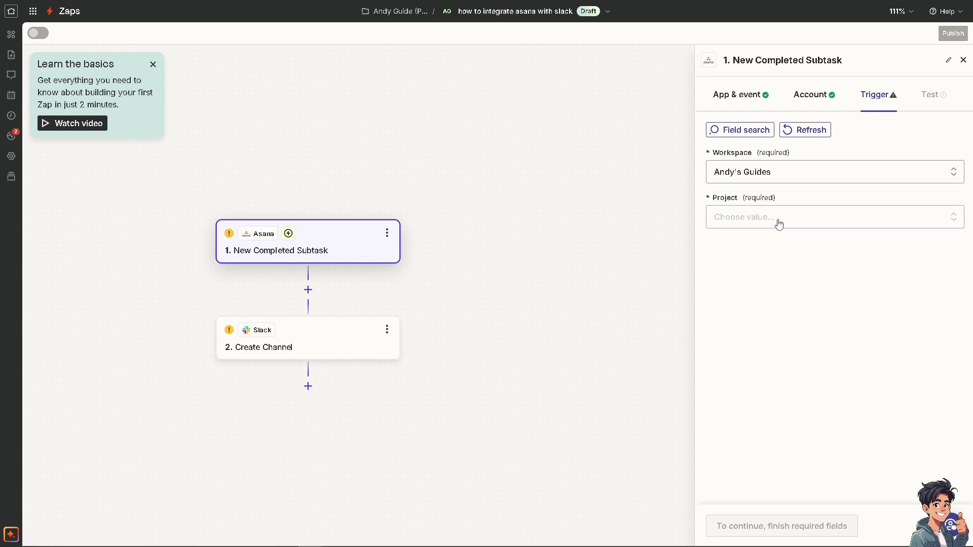
click(779, 223)
click(789, 388)
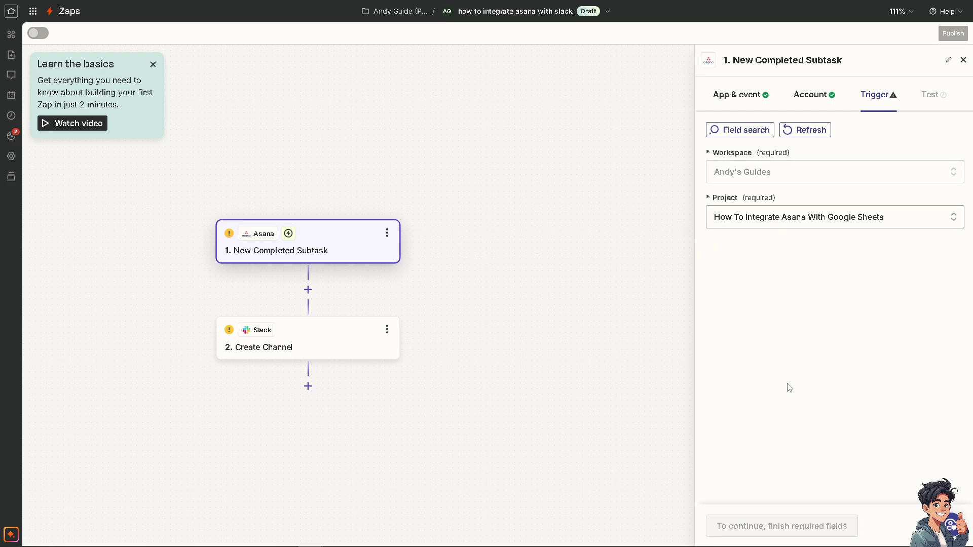
click(789, 226)
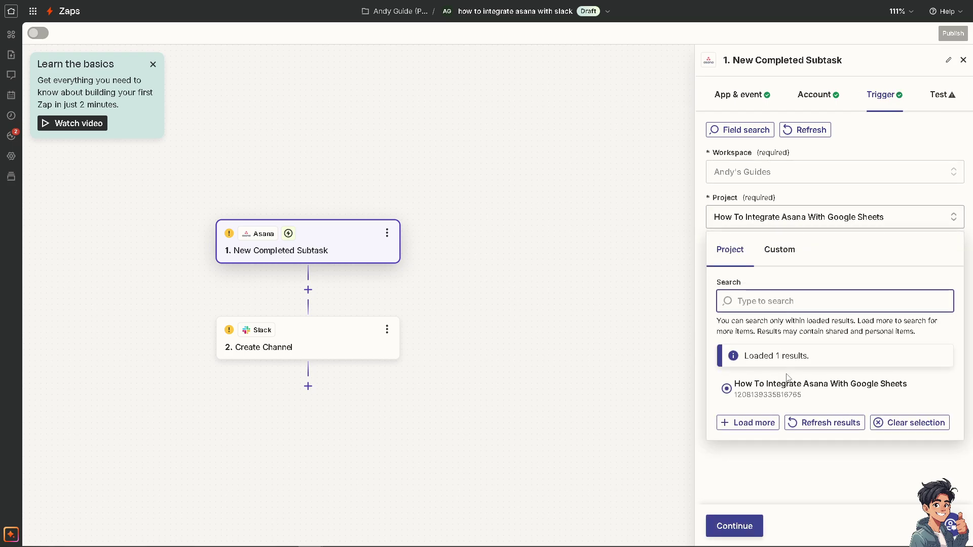
click(740, 456)
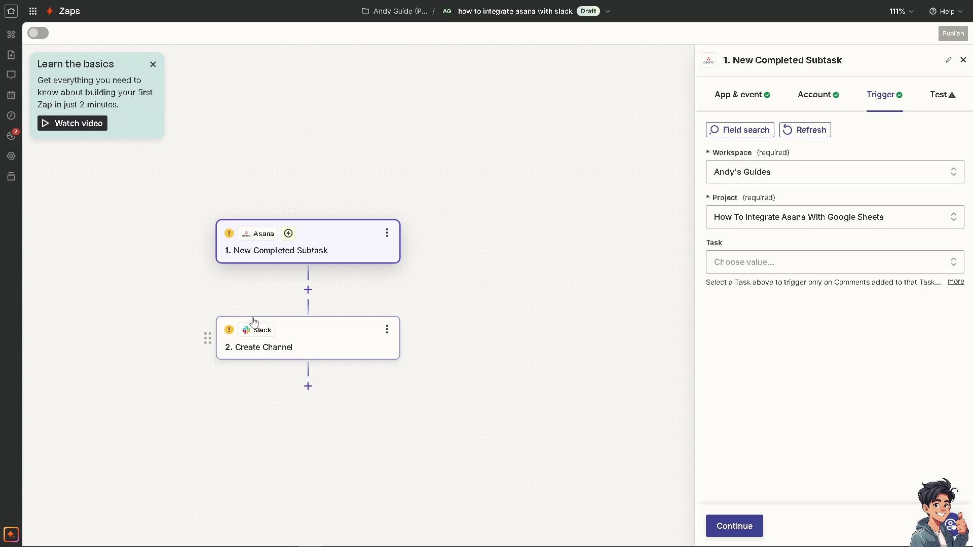
Step: Try inserting Asana data into the channel name, then test the completed-subtask trigger
click(299, 344)
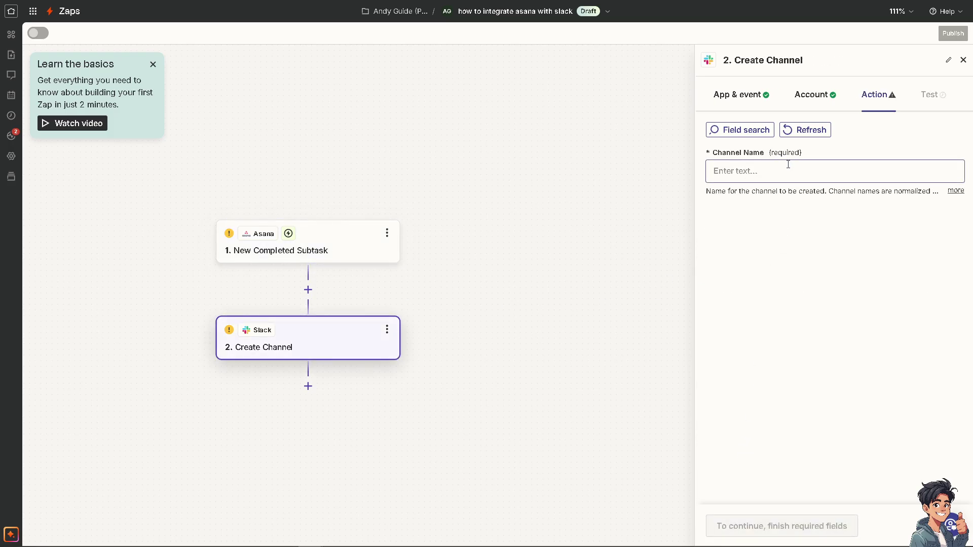
click(821, 173)
click(837, 399)
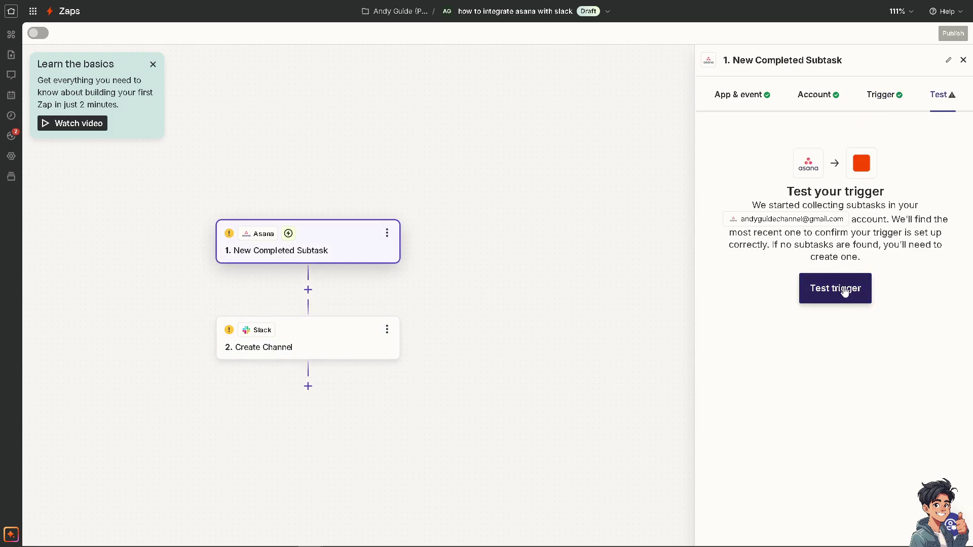
click(845, 291)
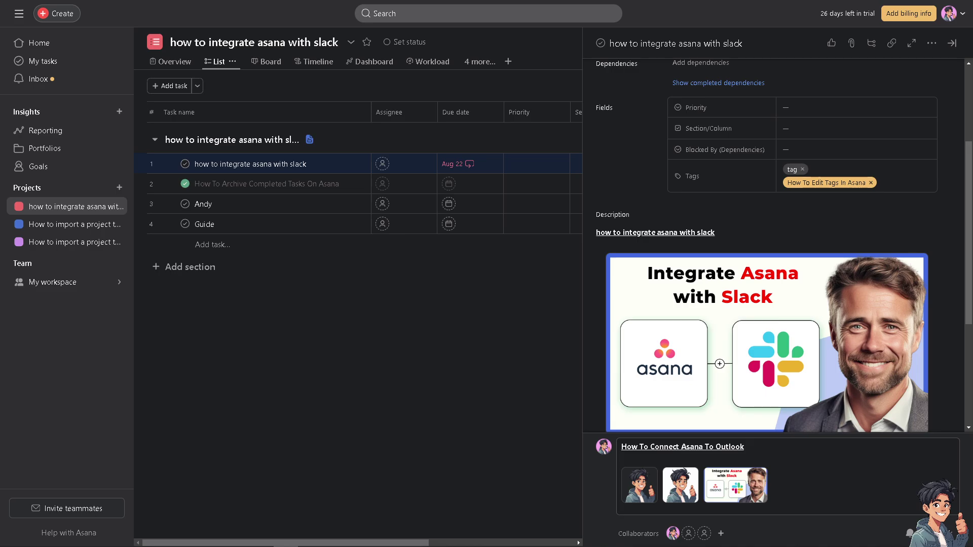
Step: Open 'how to integrate asana with slack.png' from the task description in the image viewer
double_click(676, 309)
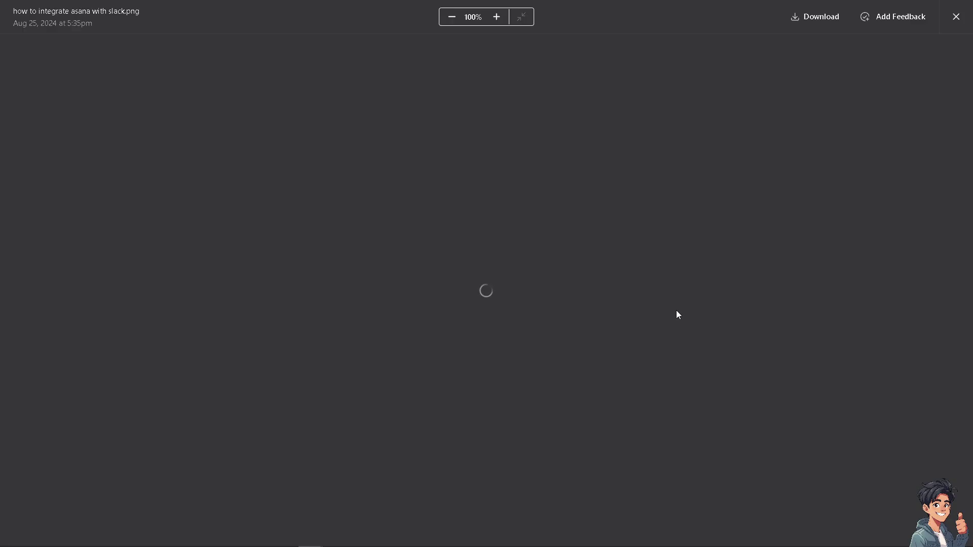